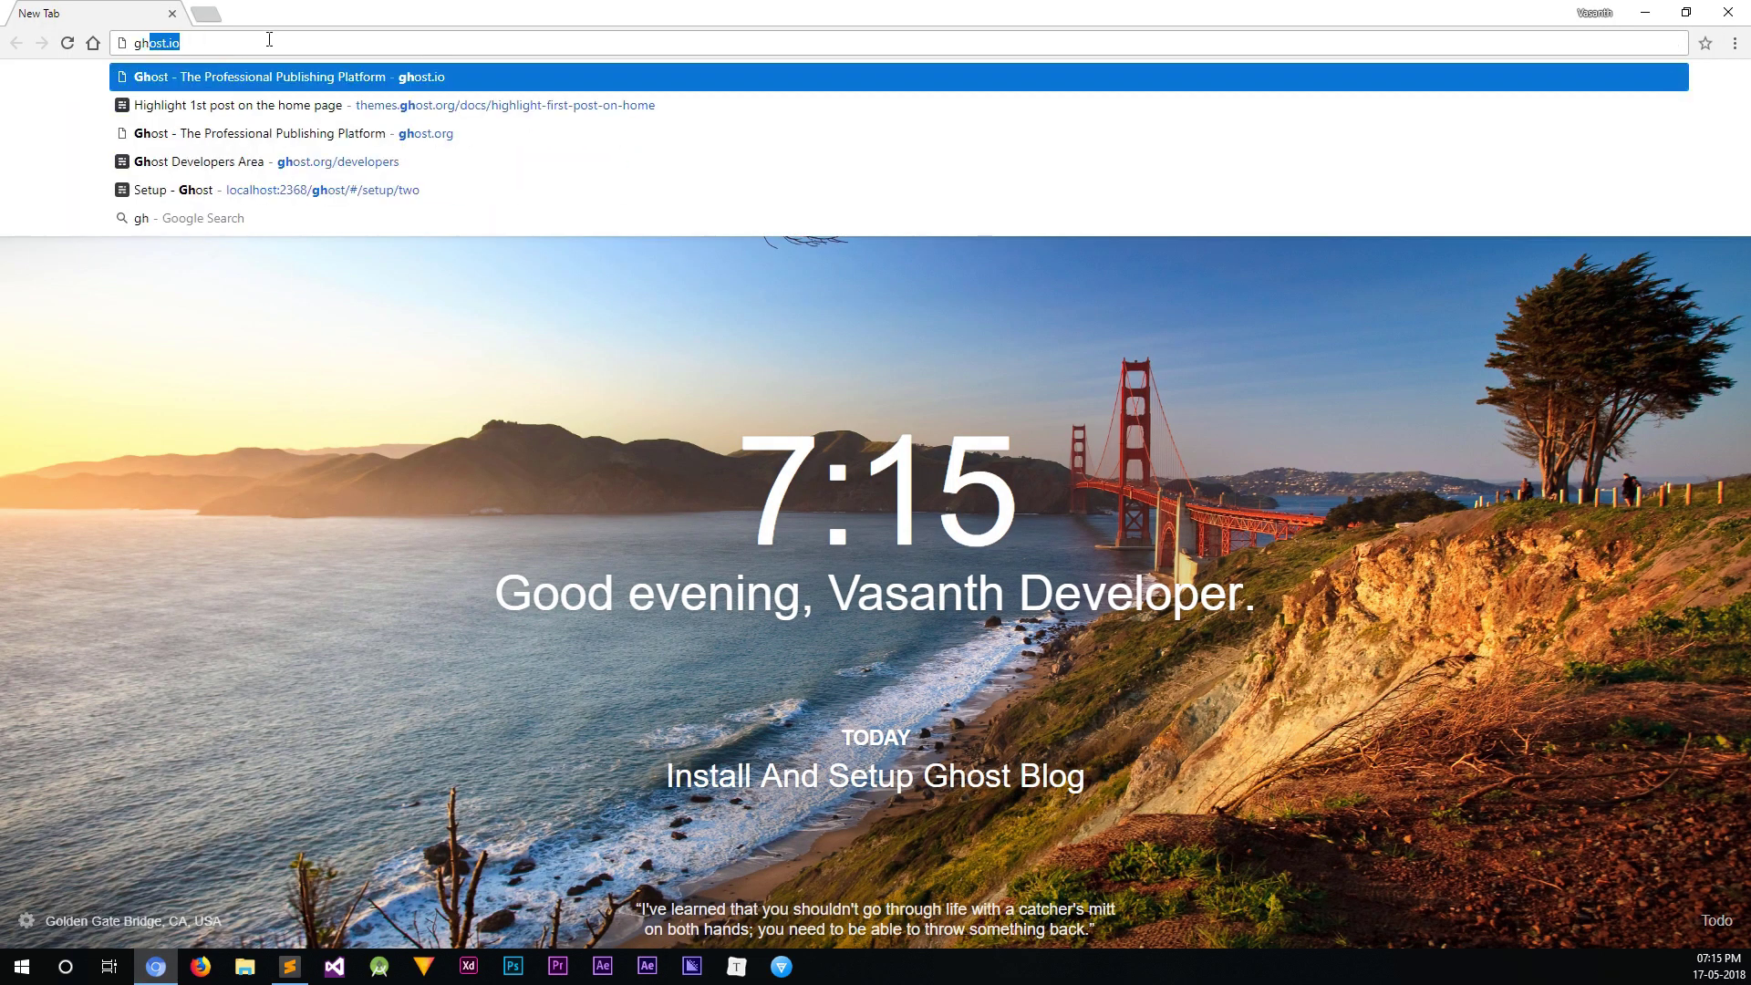
text(host.org)
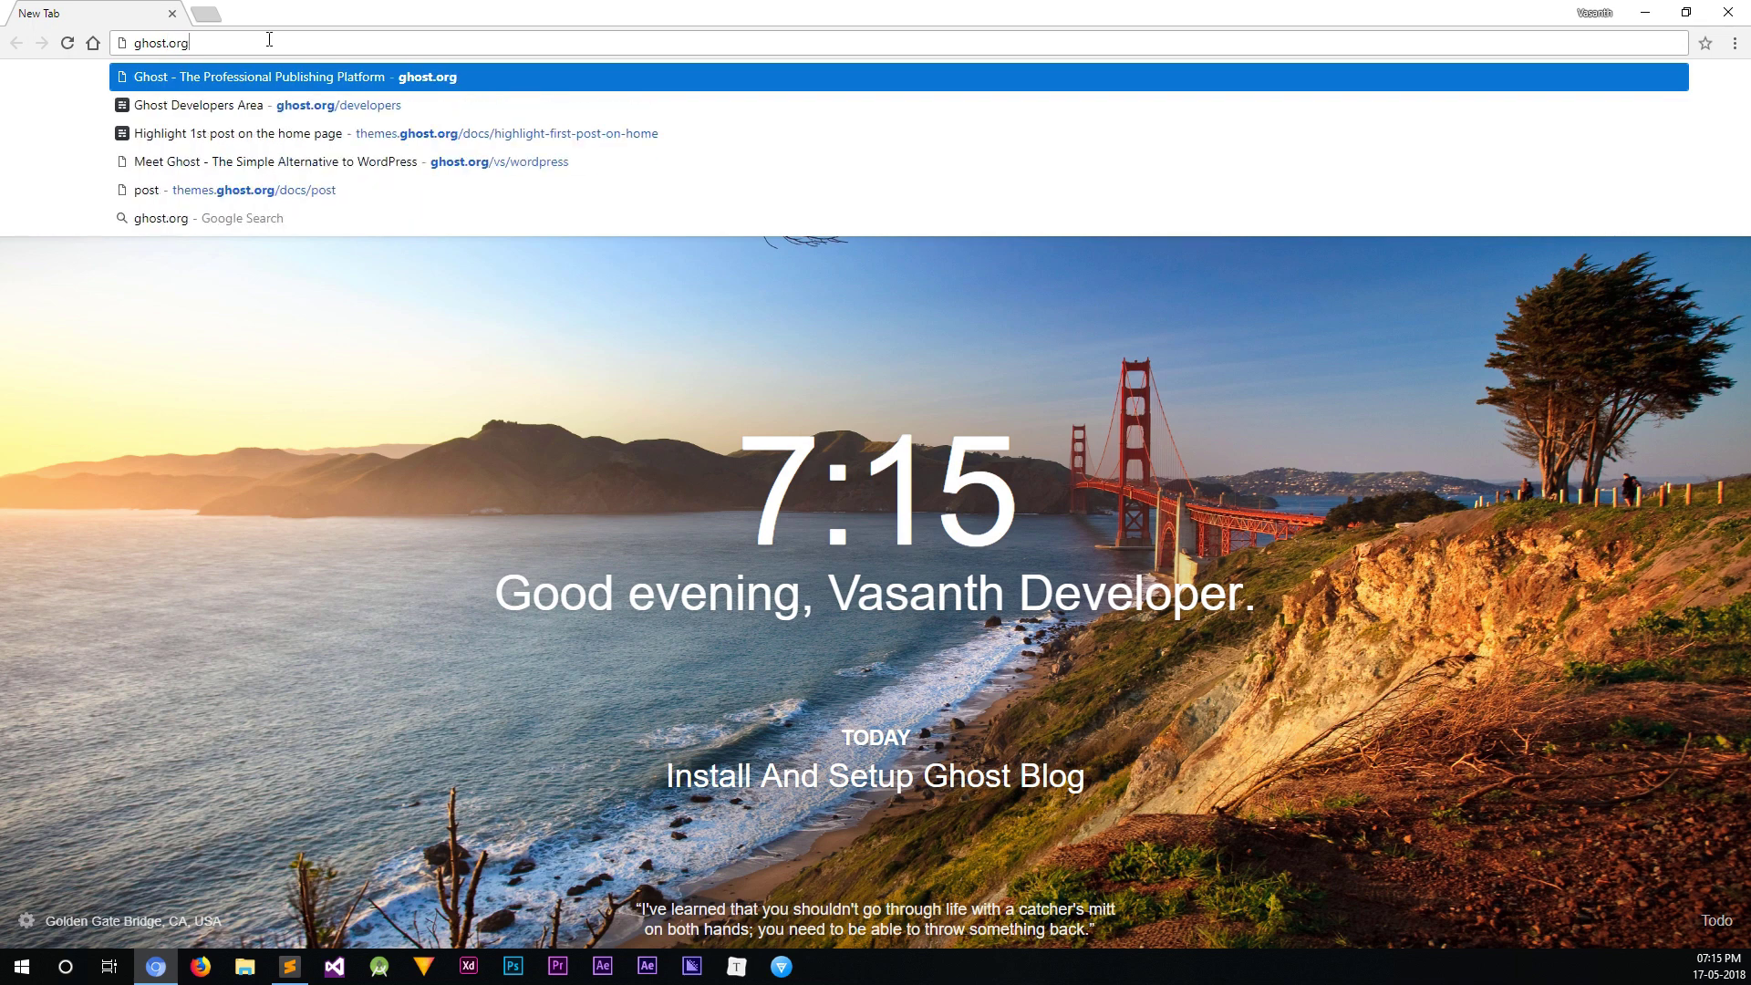
text(/devel)
Save the Ghost-1.22.8 zip from ghost.org/developers and show it in the Downloads folder.
key(Return)
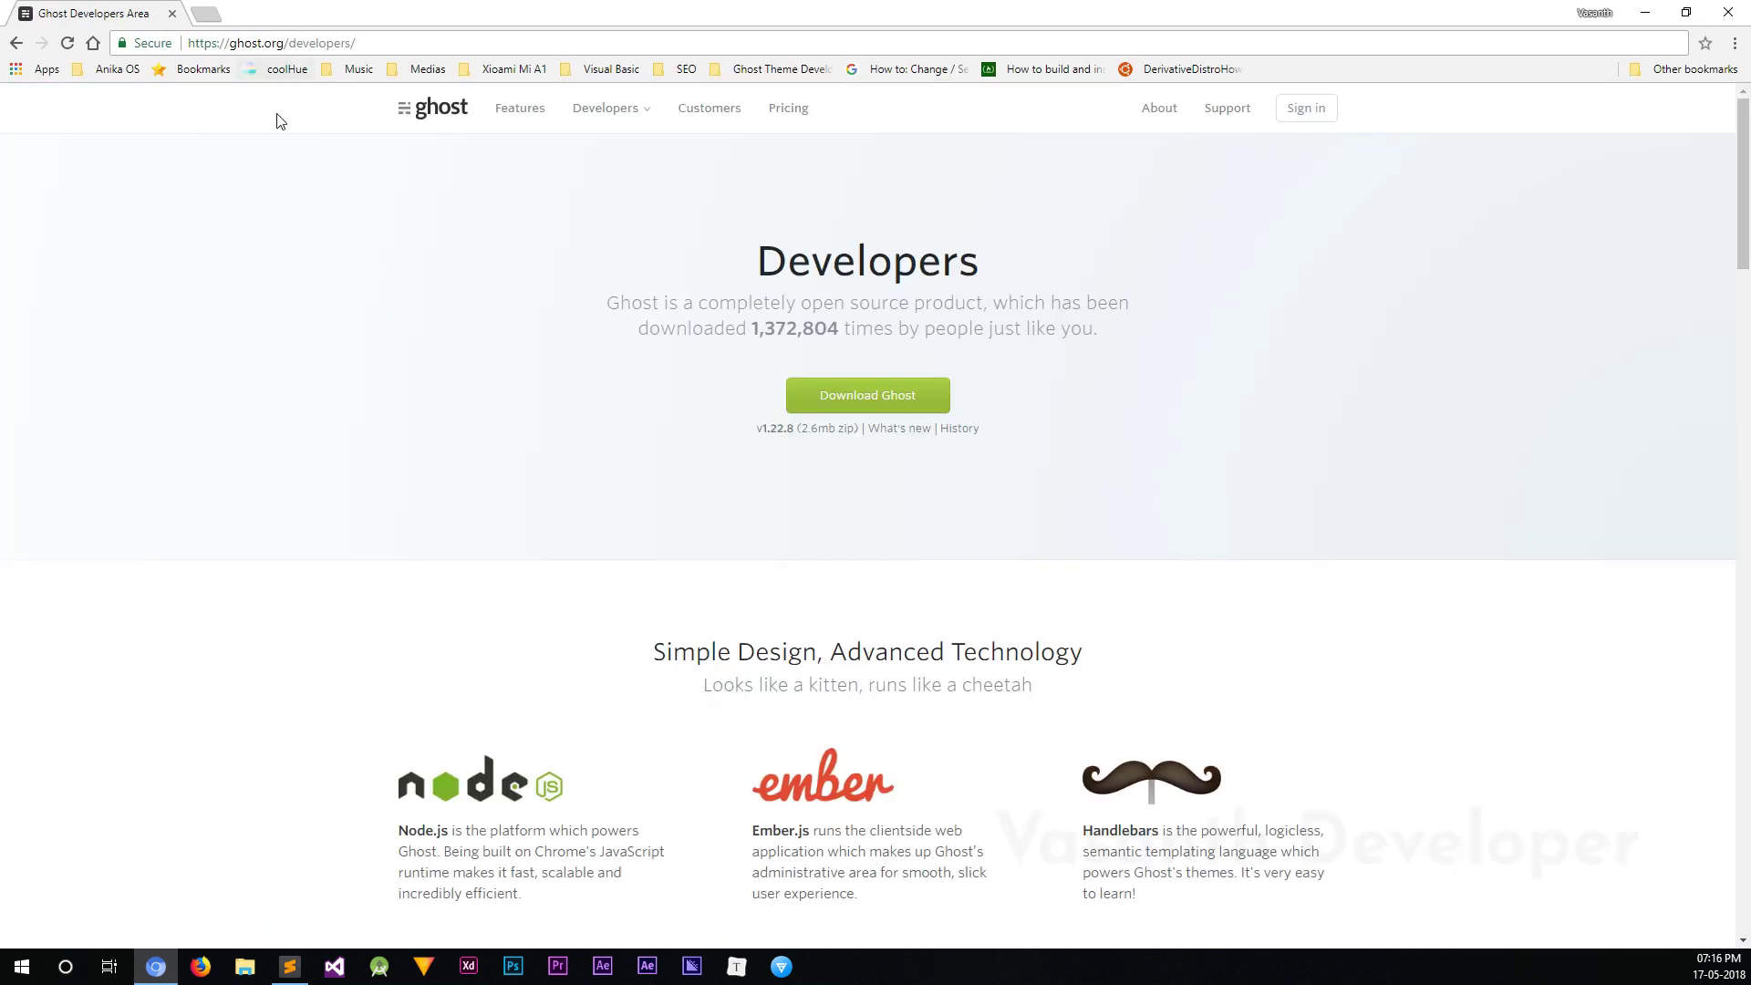
click(800, 407)
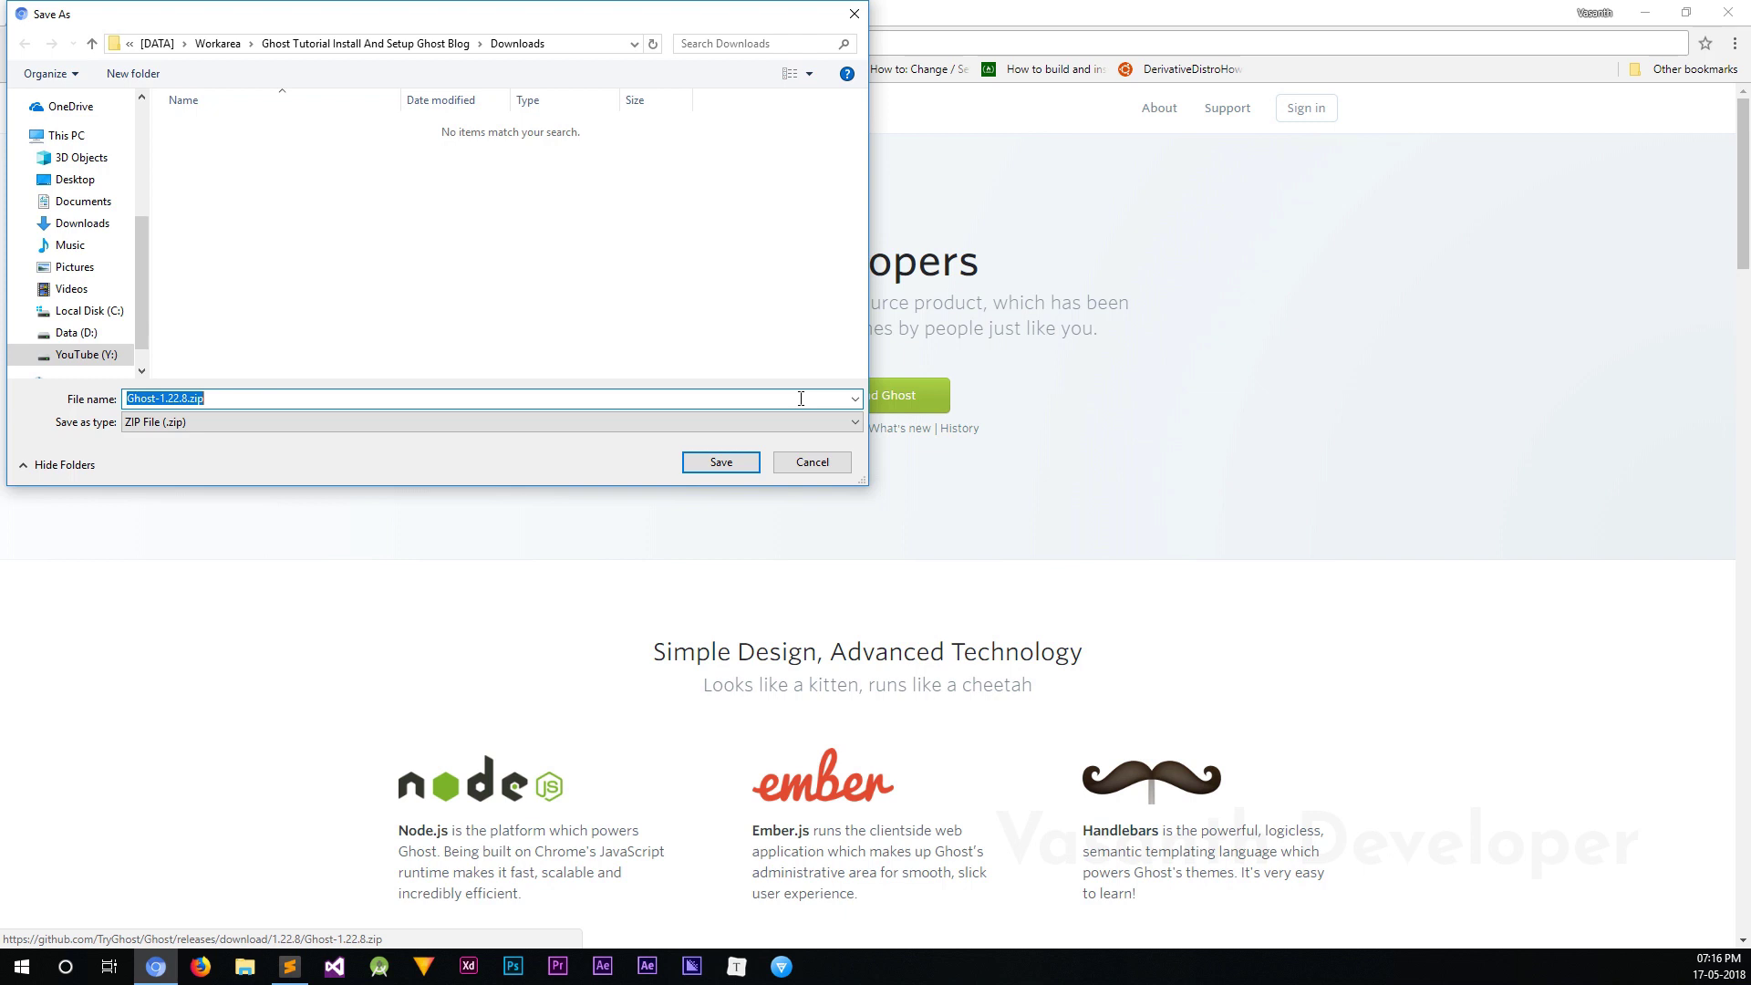
click(736, 464)
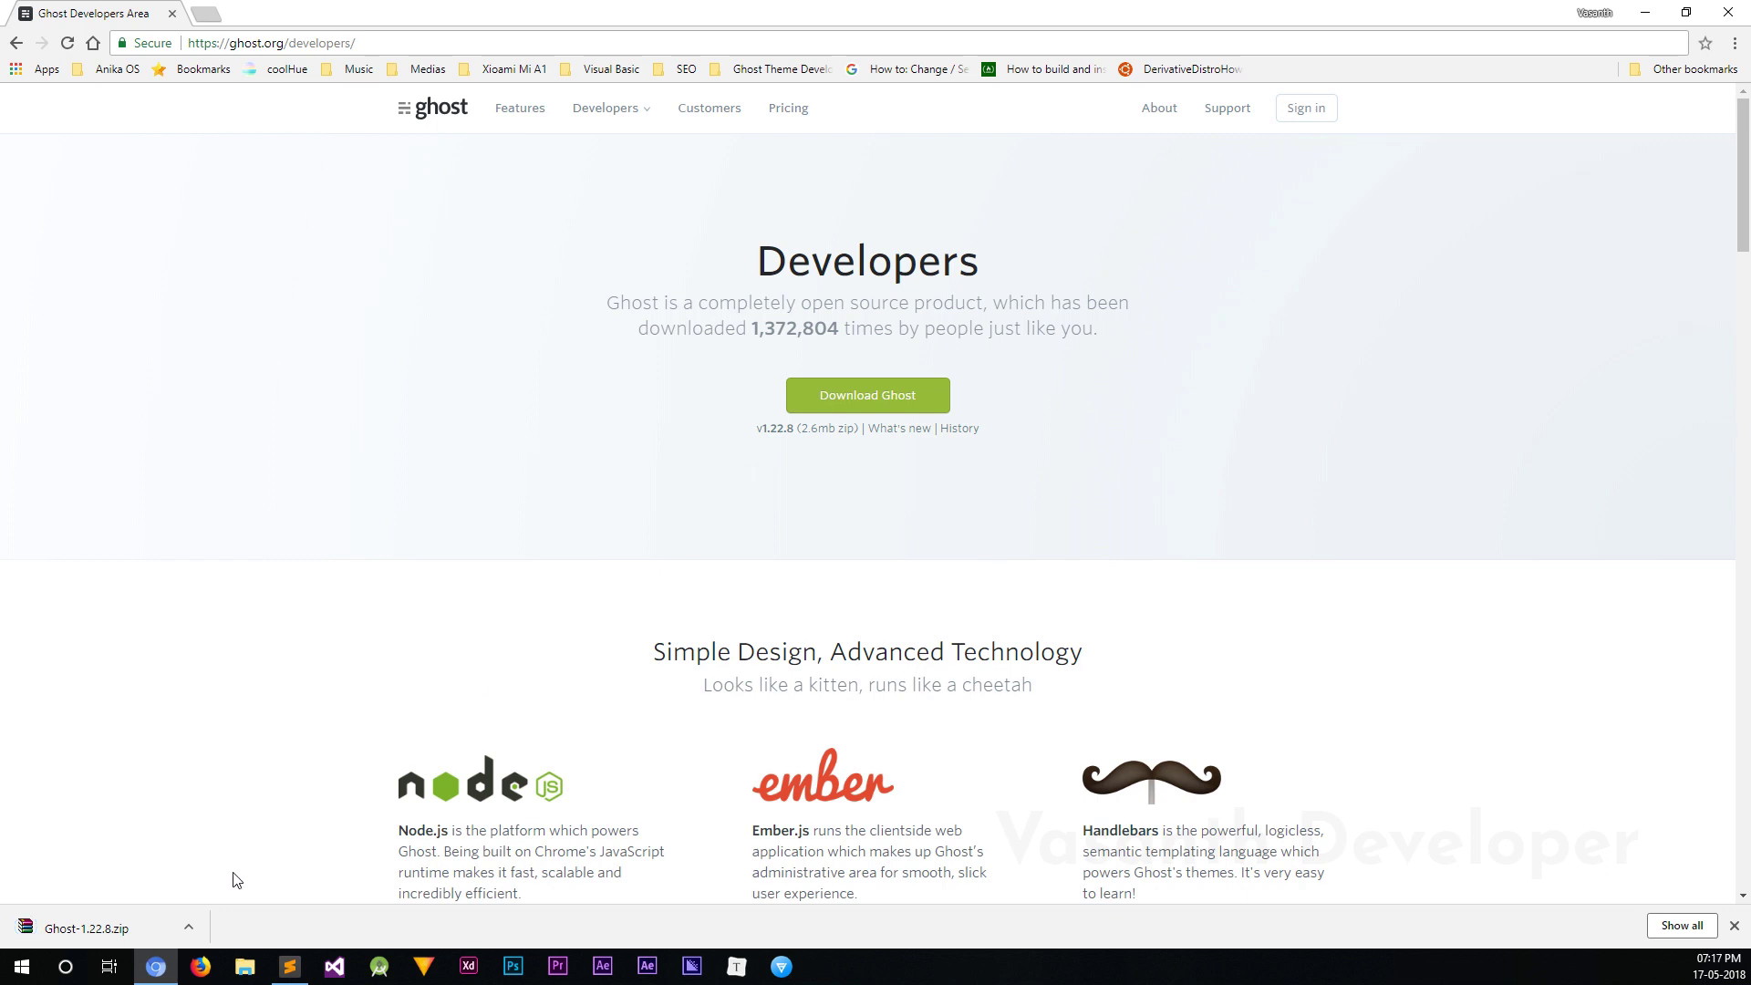
click(188, 929)
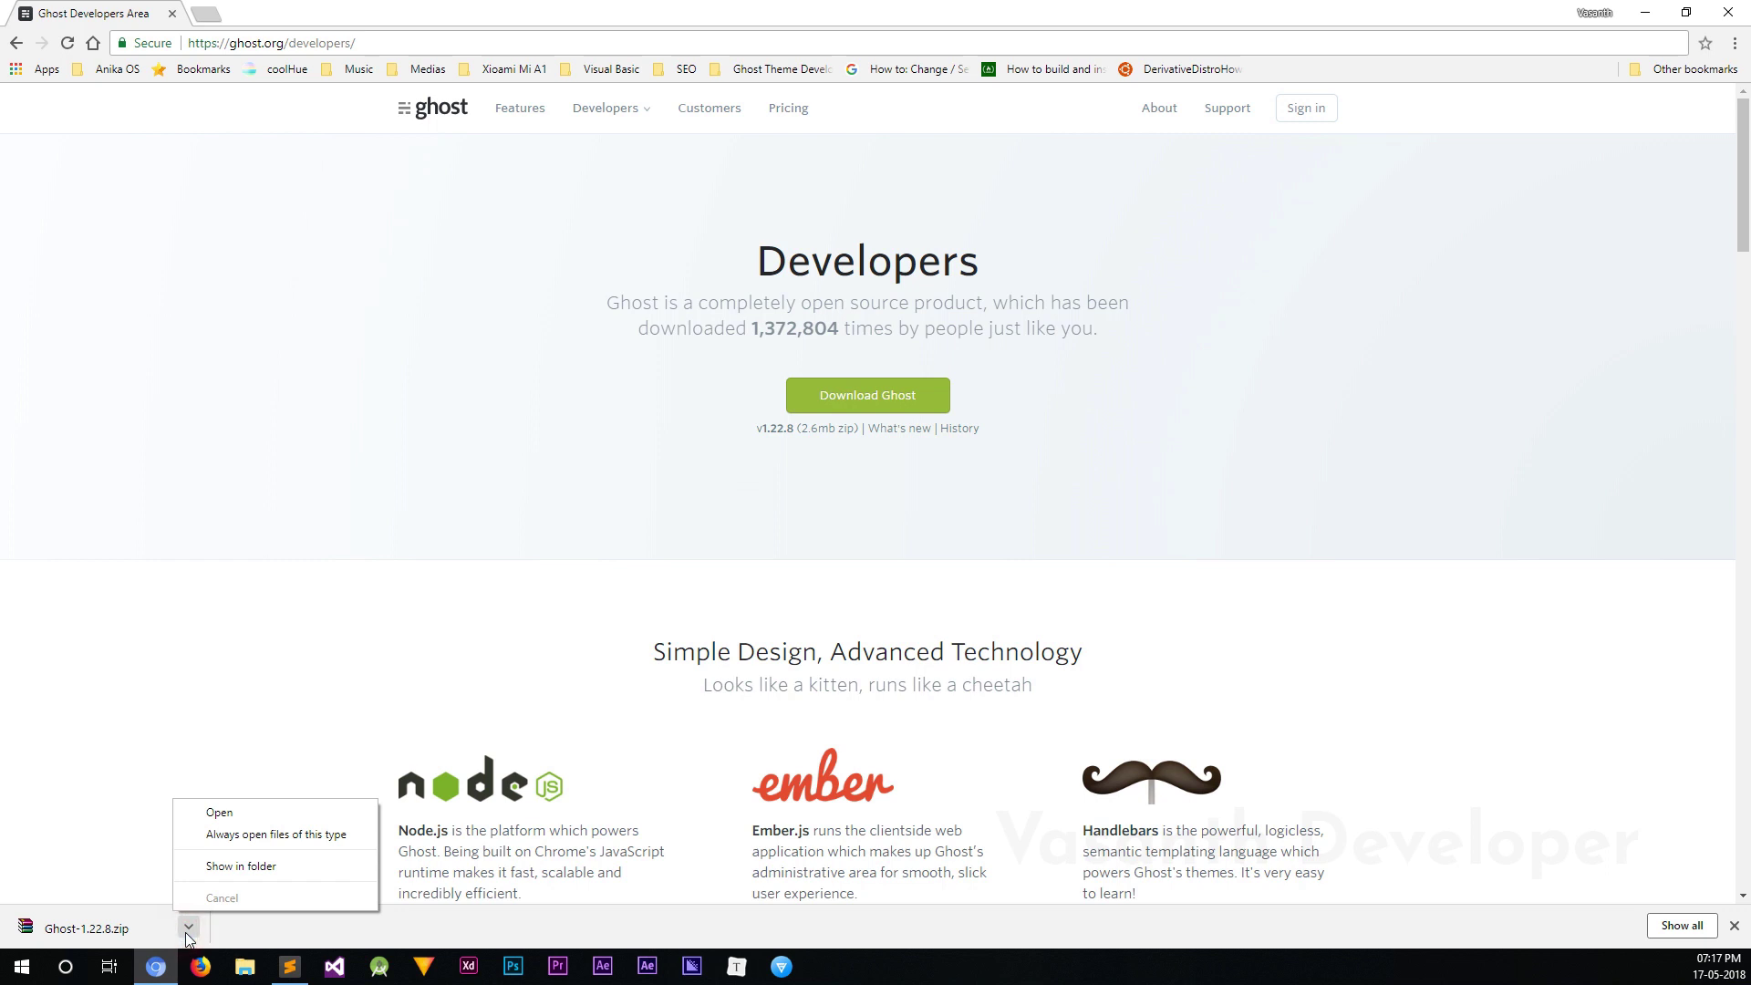
click(252, 866)
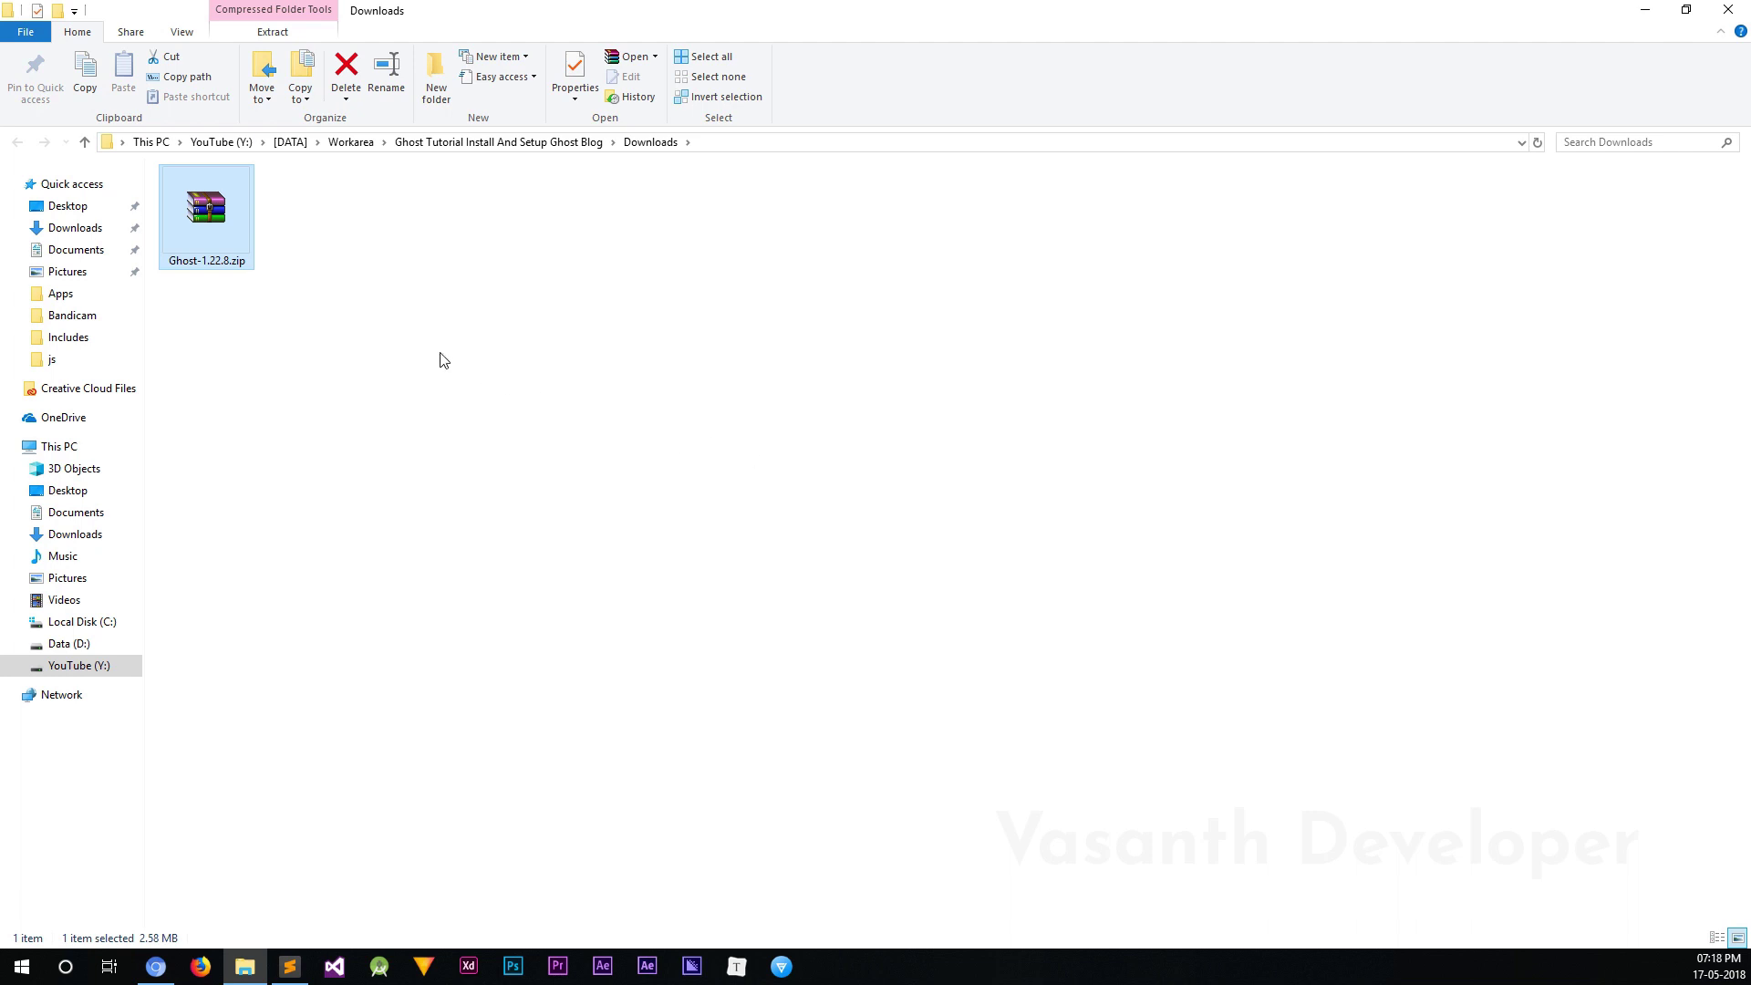
Extract Ghost-1.22.8.zip to a Ghost-1.22.8 folder and open that folder.
right_click(202, 210)
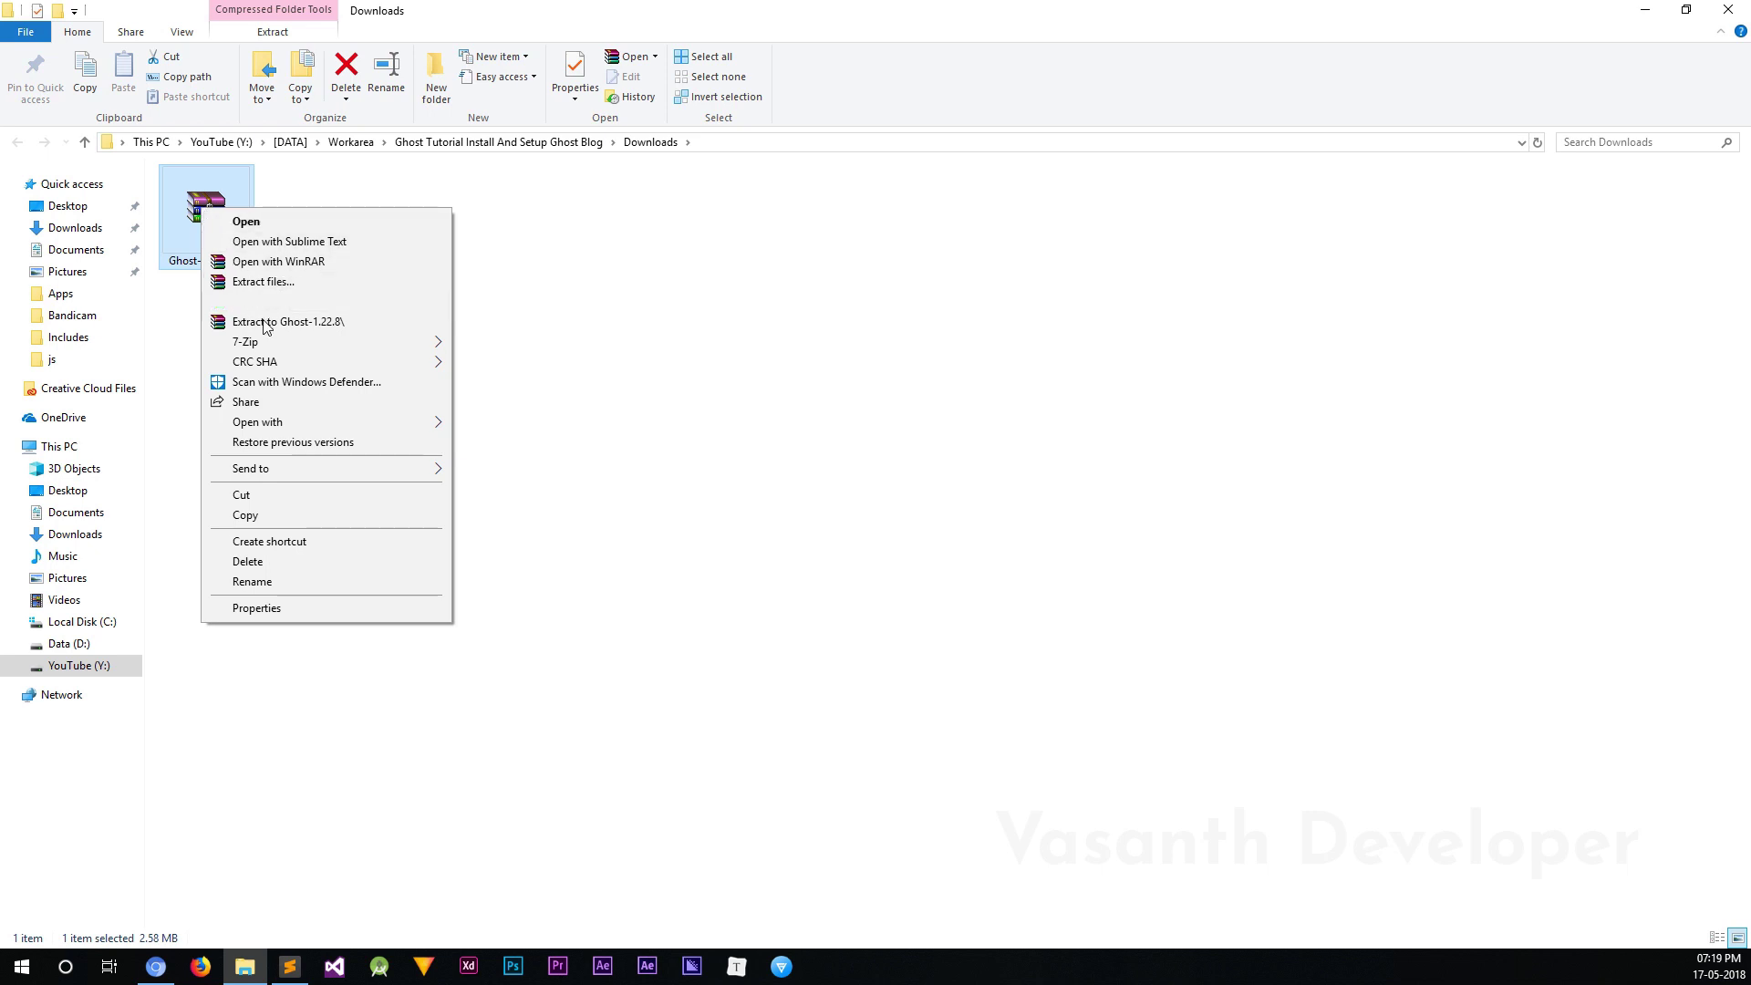
click(269, 322)
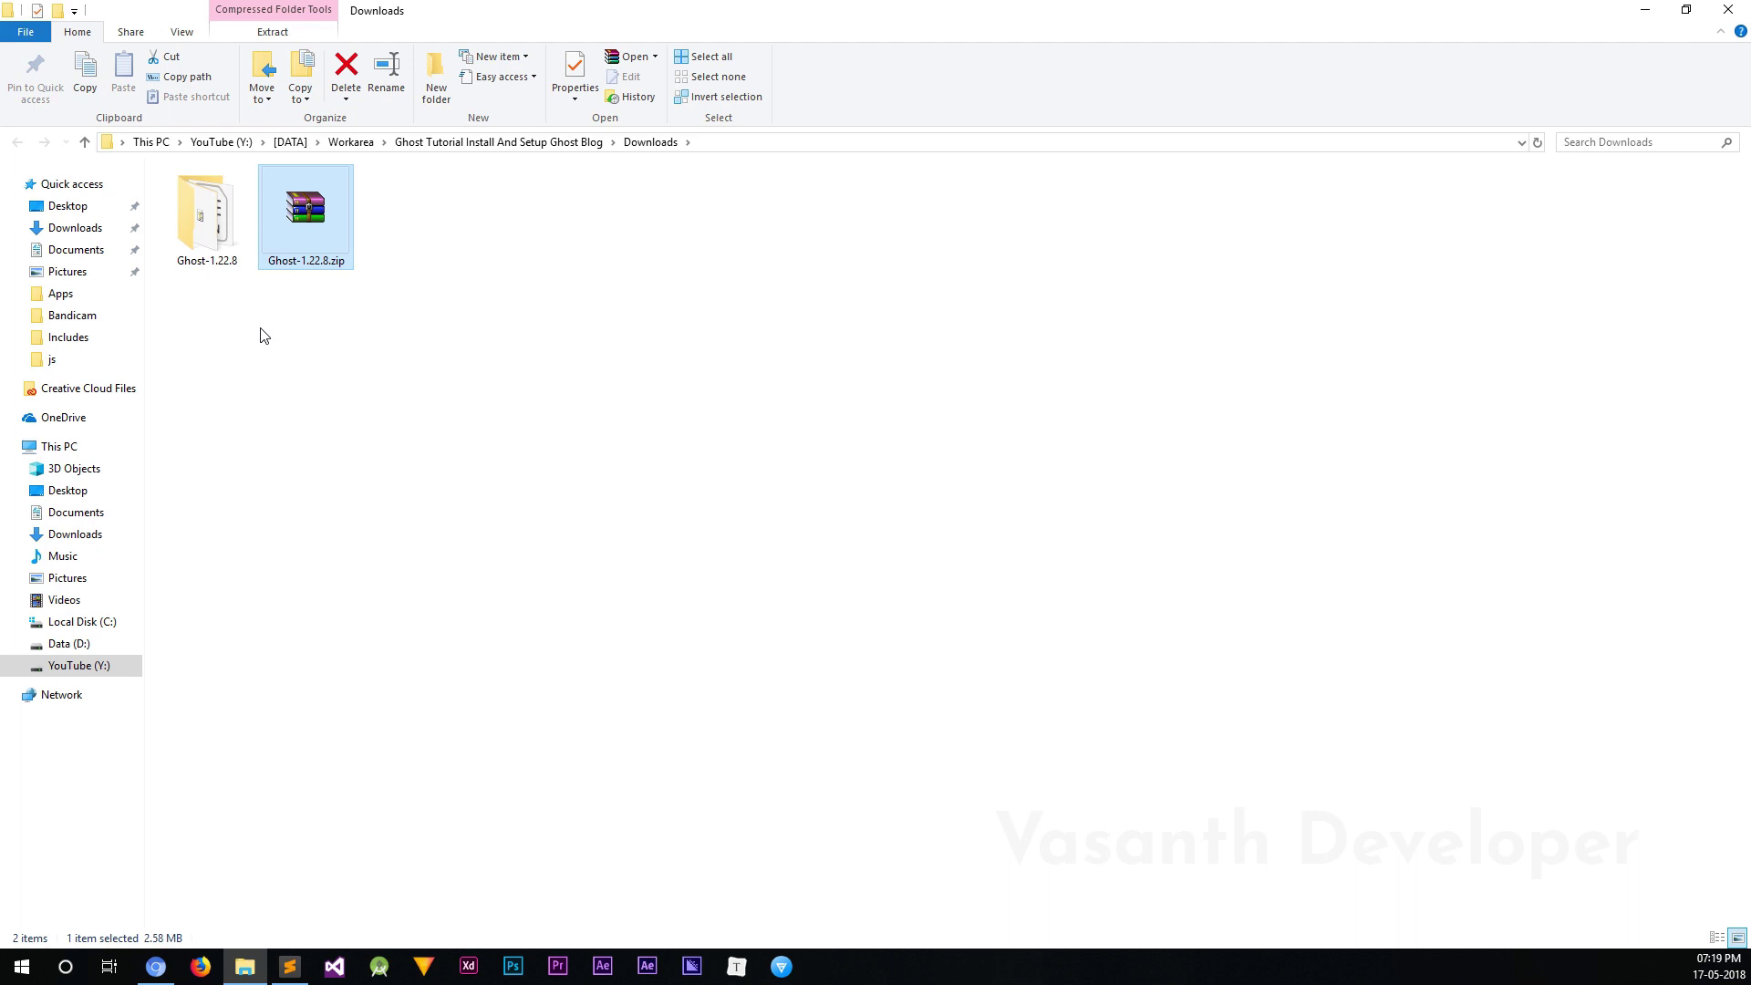
double_click(206, 219)
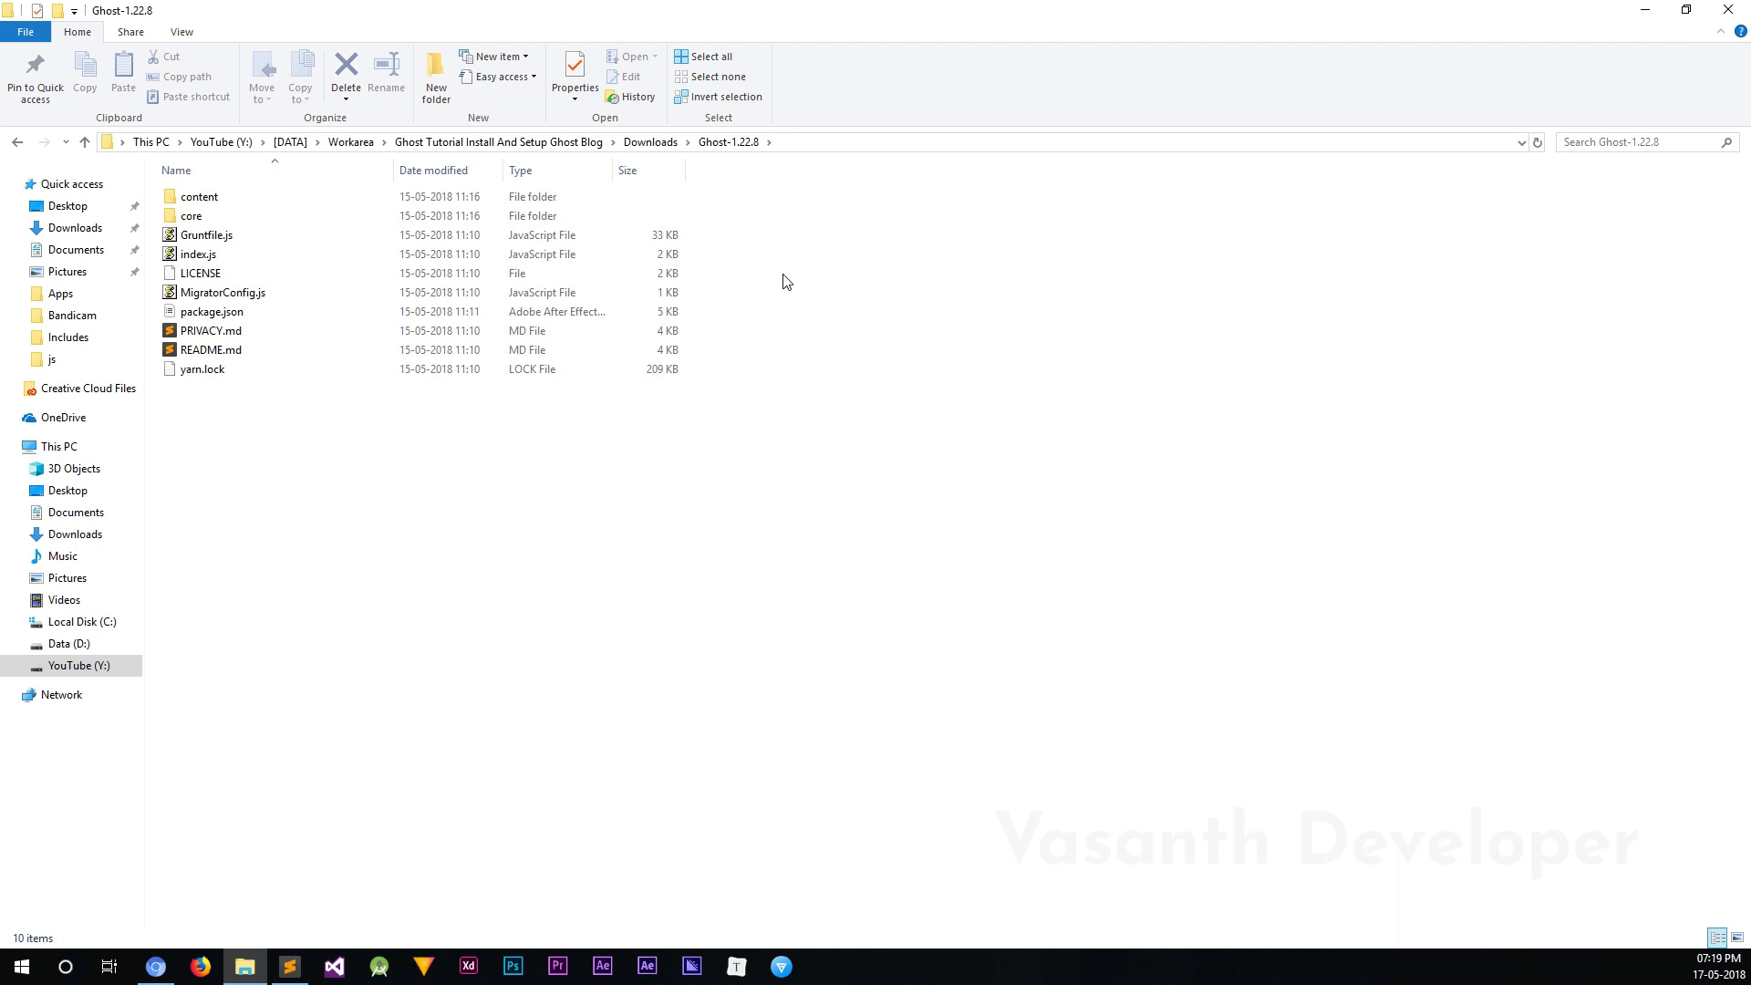
Open a console from the Ghost-1.22.8 folder's address bar and run npm install.
click(821, 143)
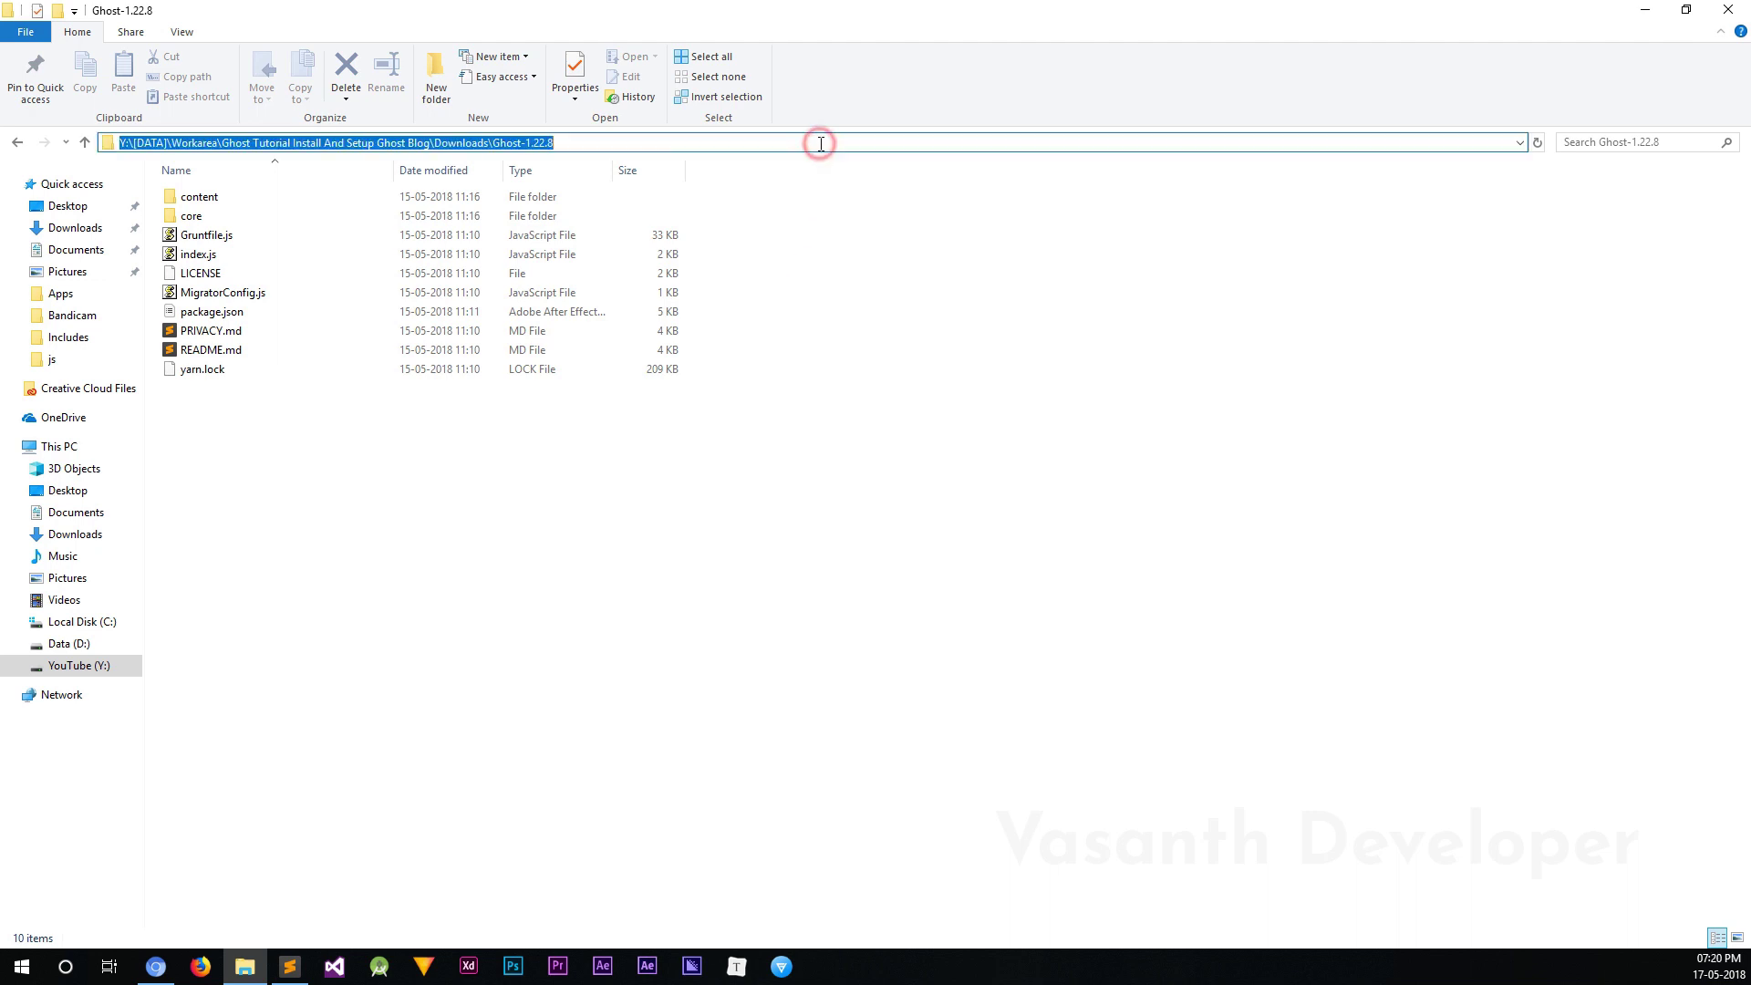
text(cm)
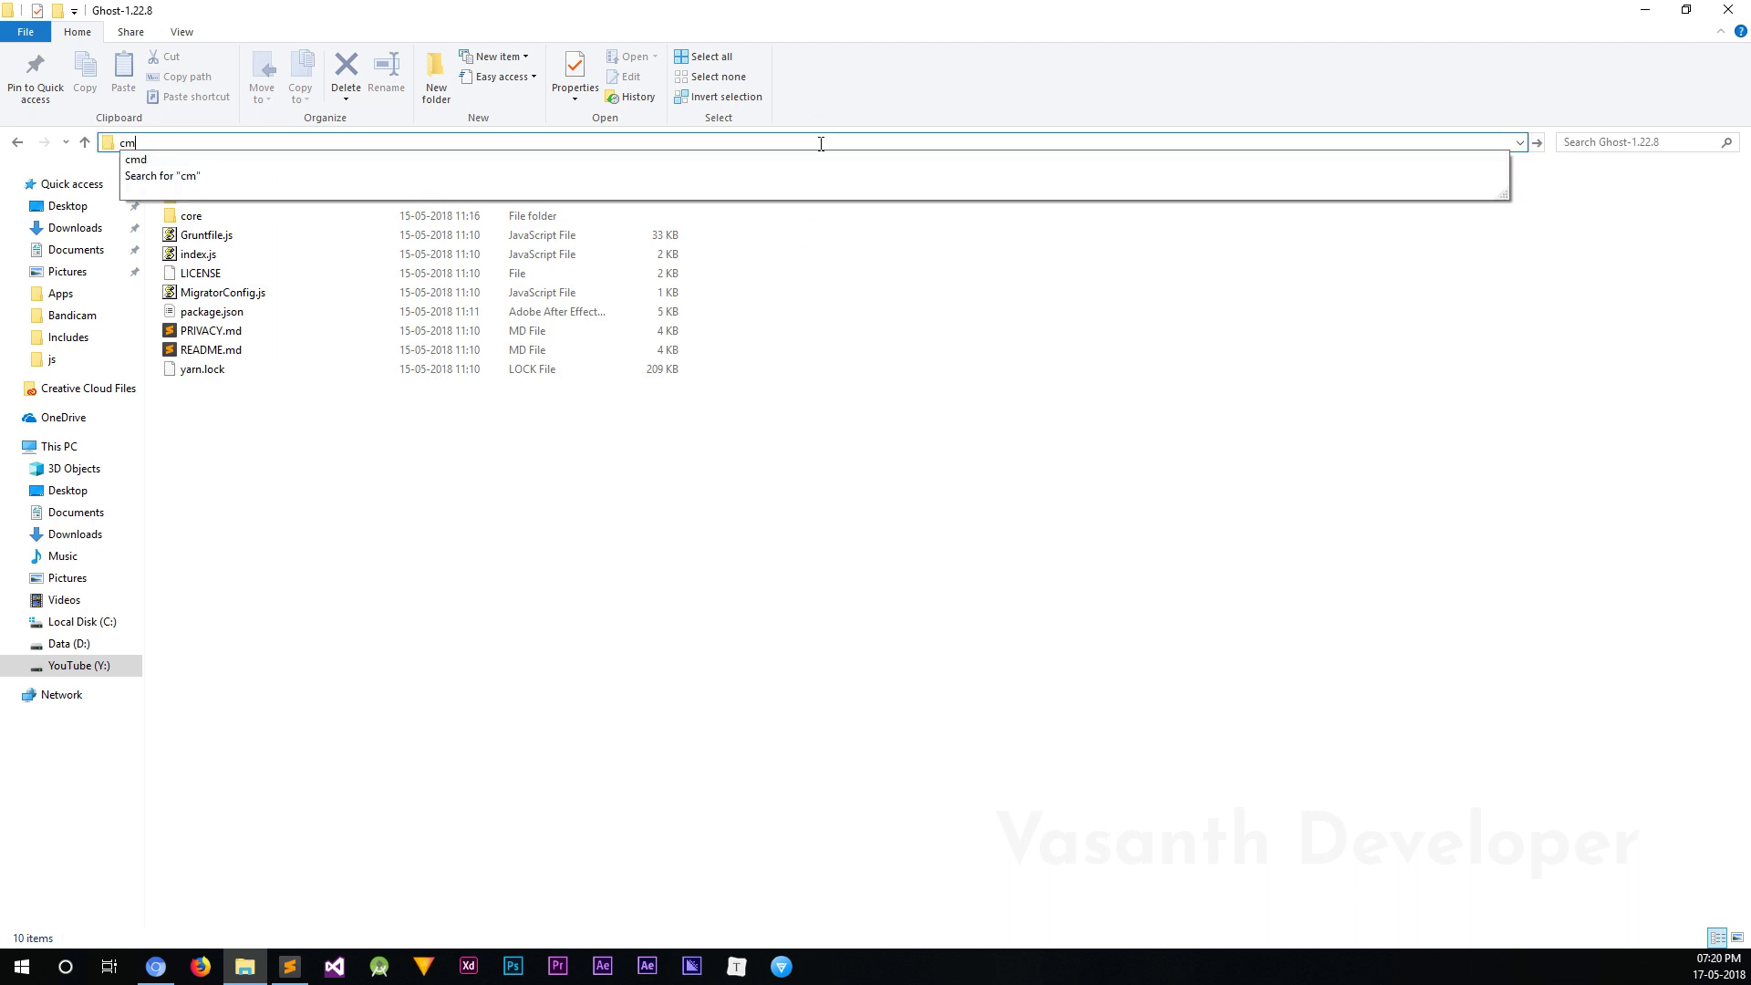
text(d)
key(Return)
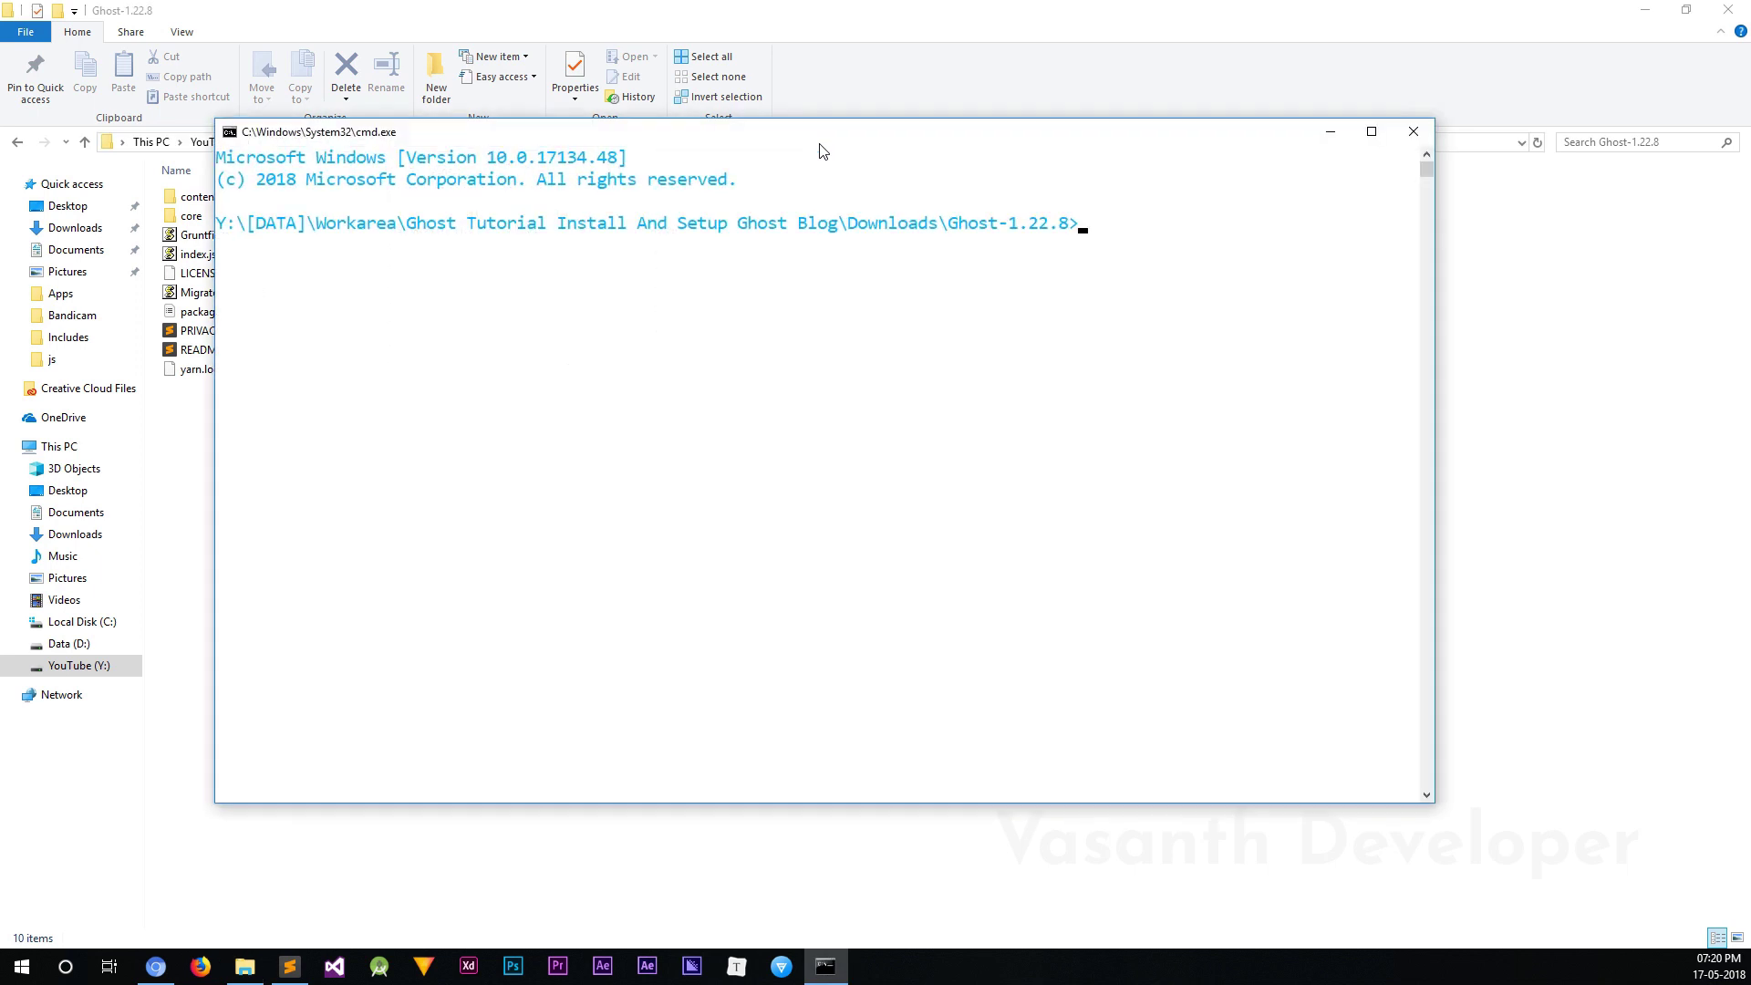
text(npm i)
text(nstall)
key(Return)
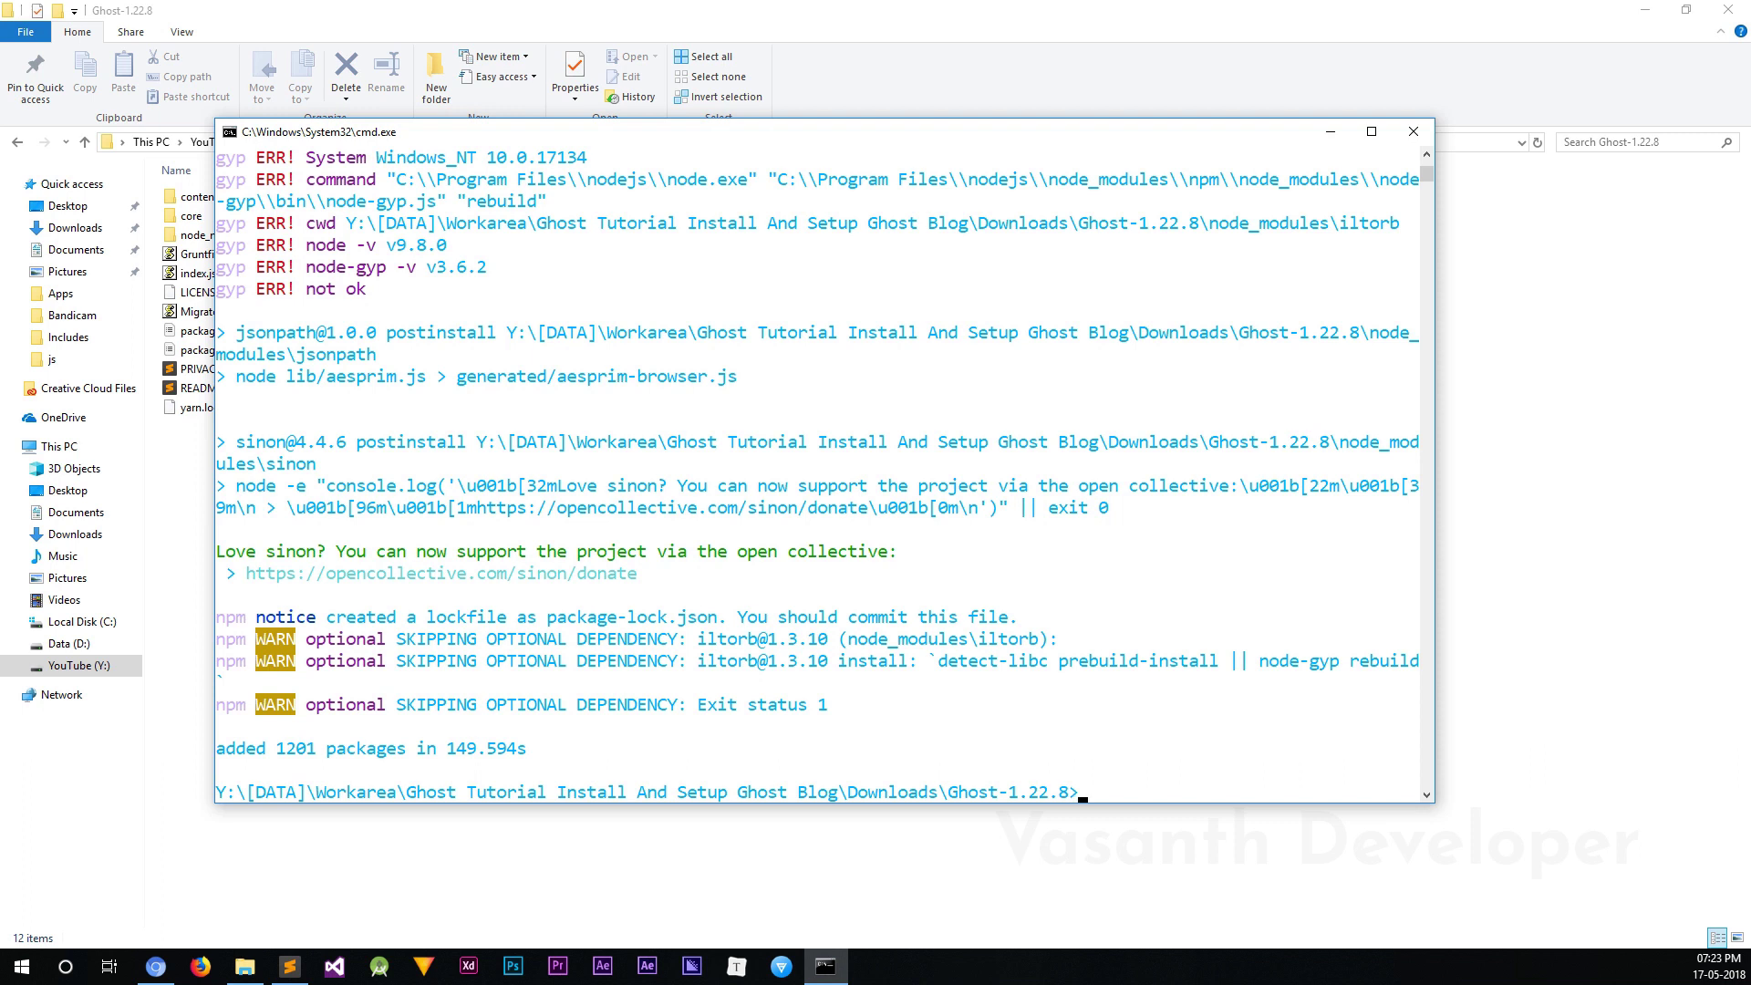
text(knex-)
text(migrator init)
Run knex-migrator init to create Ghost's database tables.
key(Return)
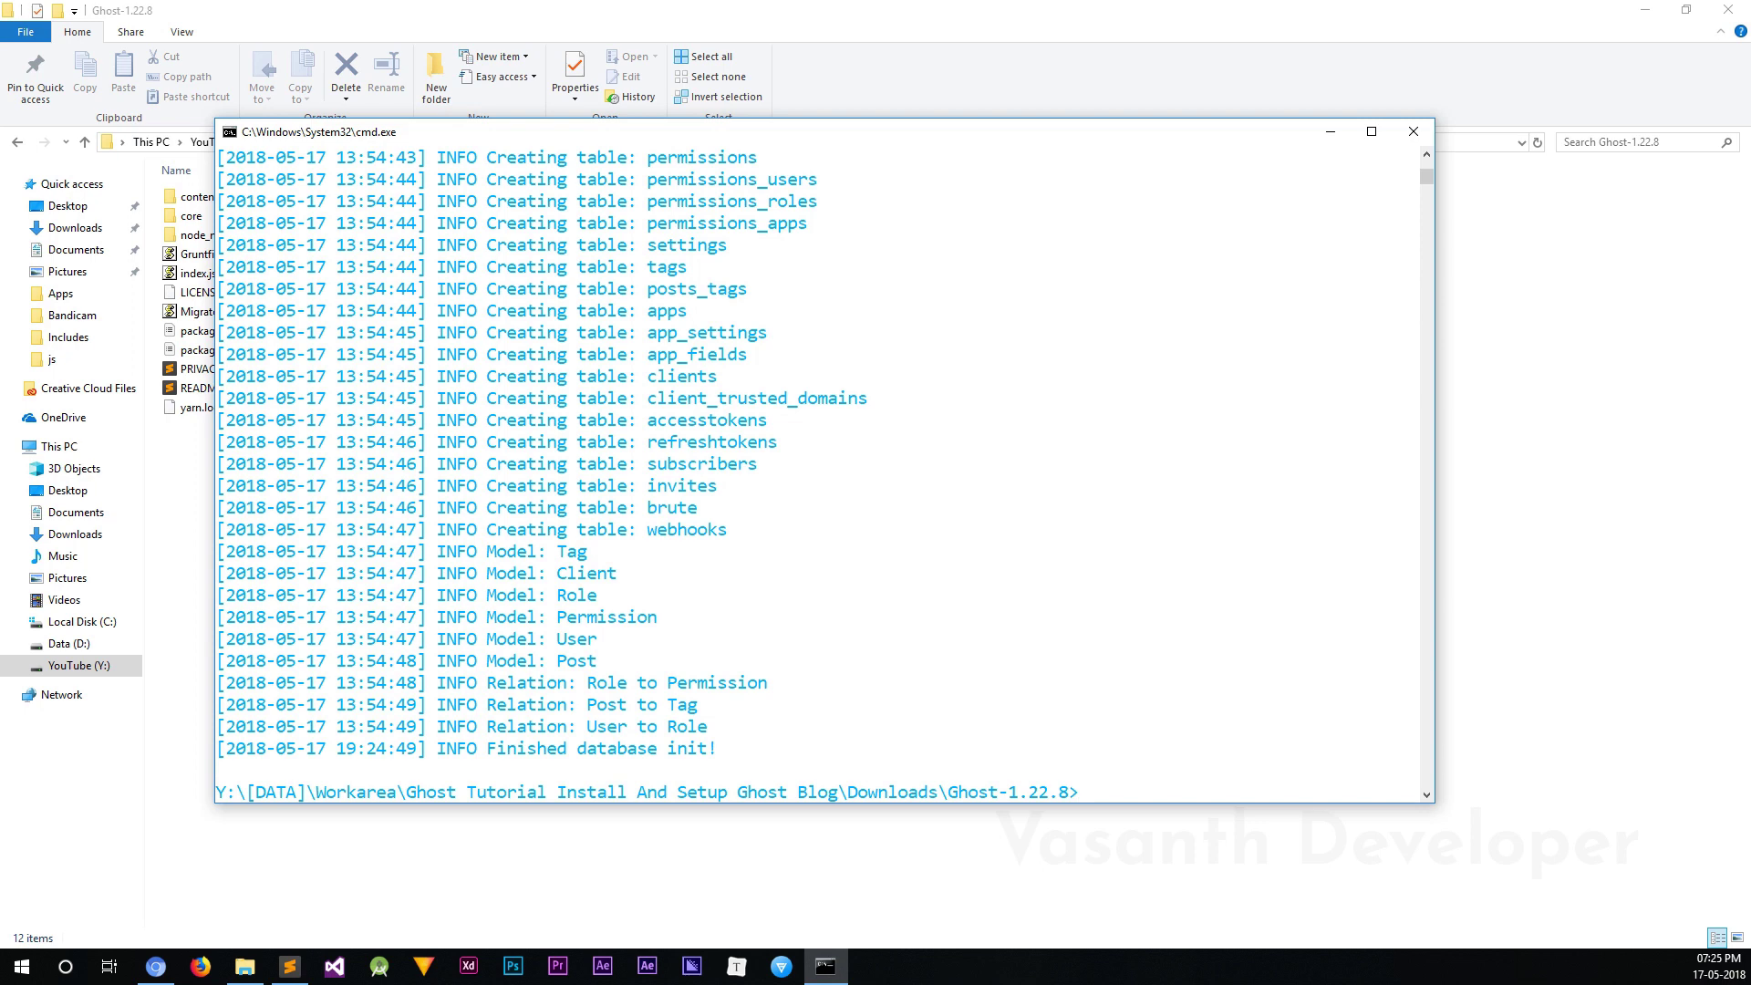
text(npm s)
text(tart)
key(Return)
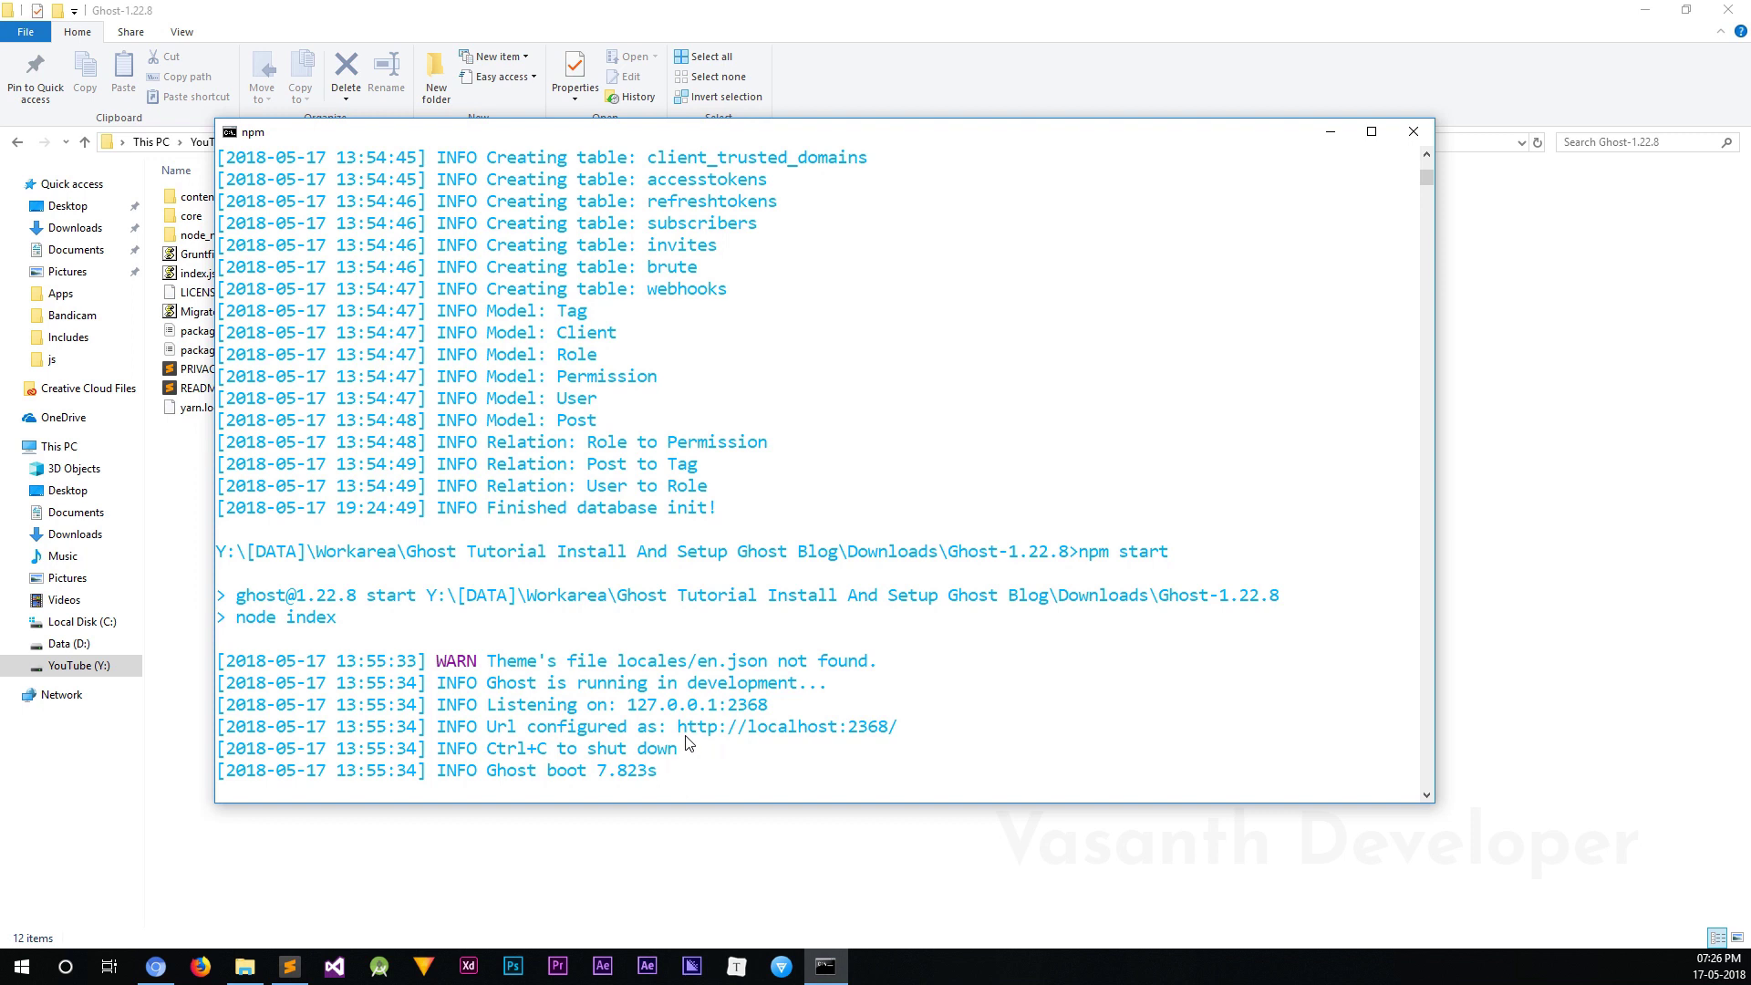
drag(680, 730, 896, 729)
key(ctrl+c)
Load localhost:2368 in a new Chrome tab to show the Ghost blog homepage.
click(155, 967)
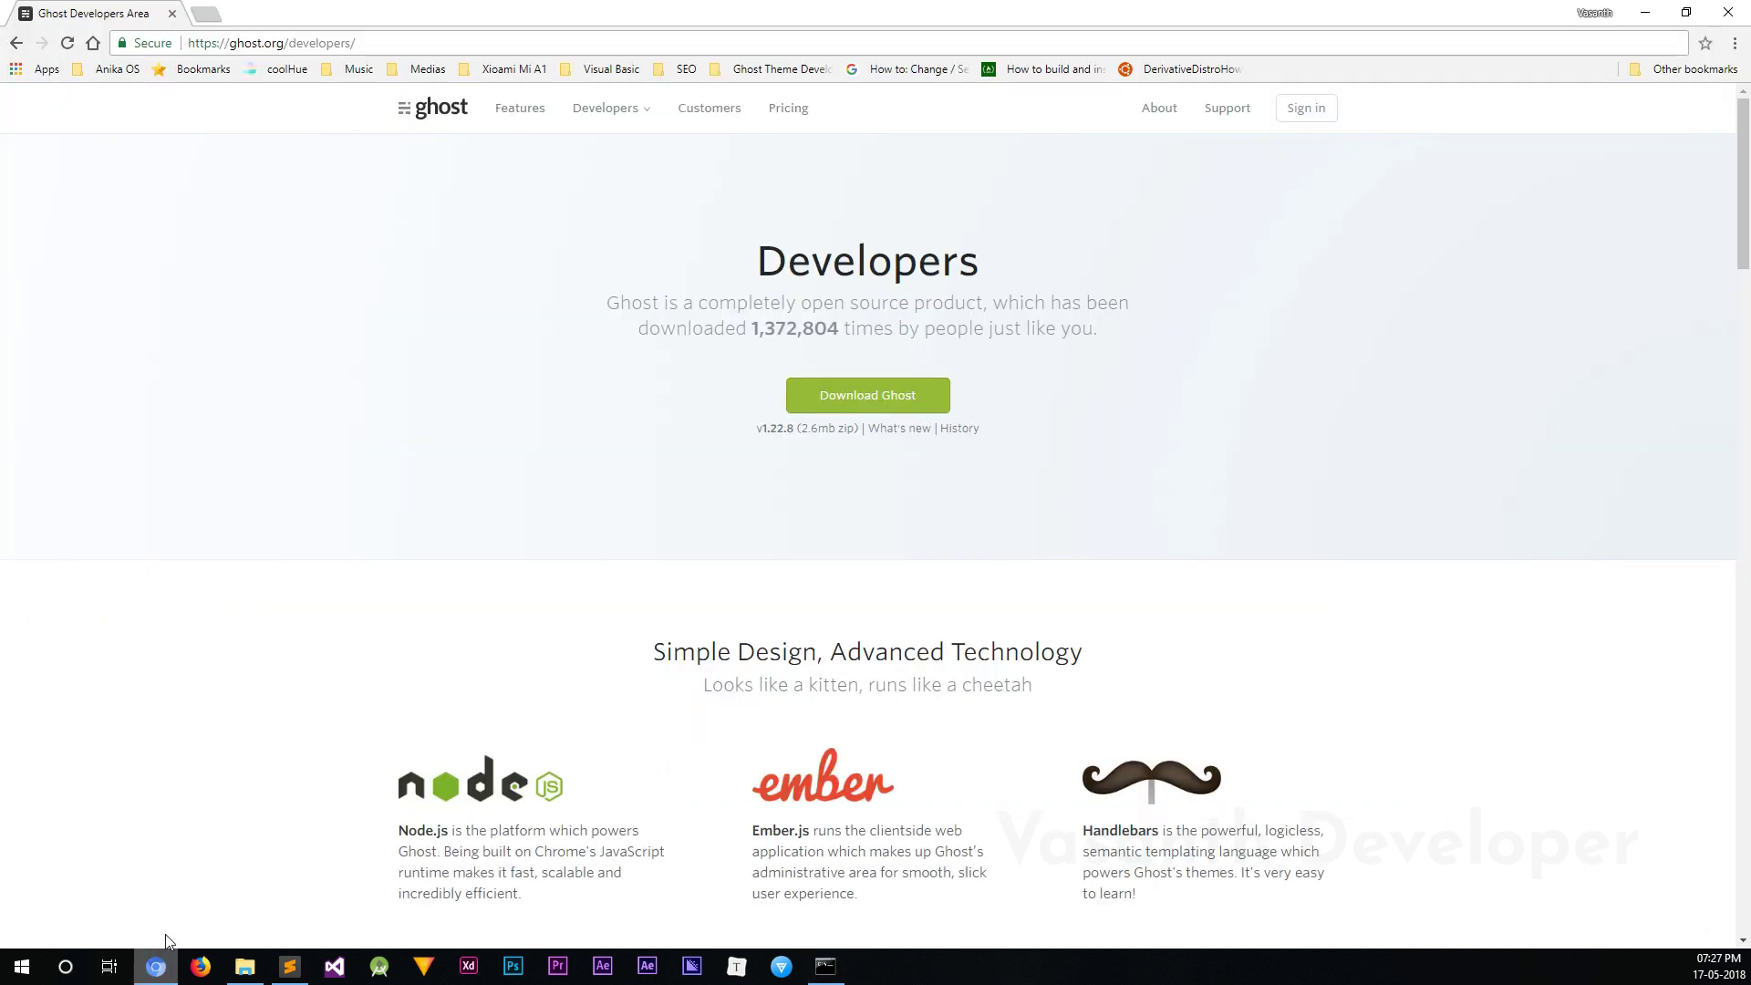
click(206, 13)
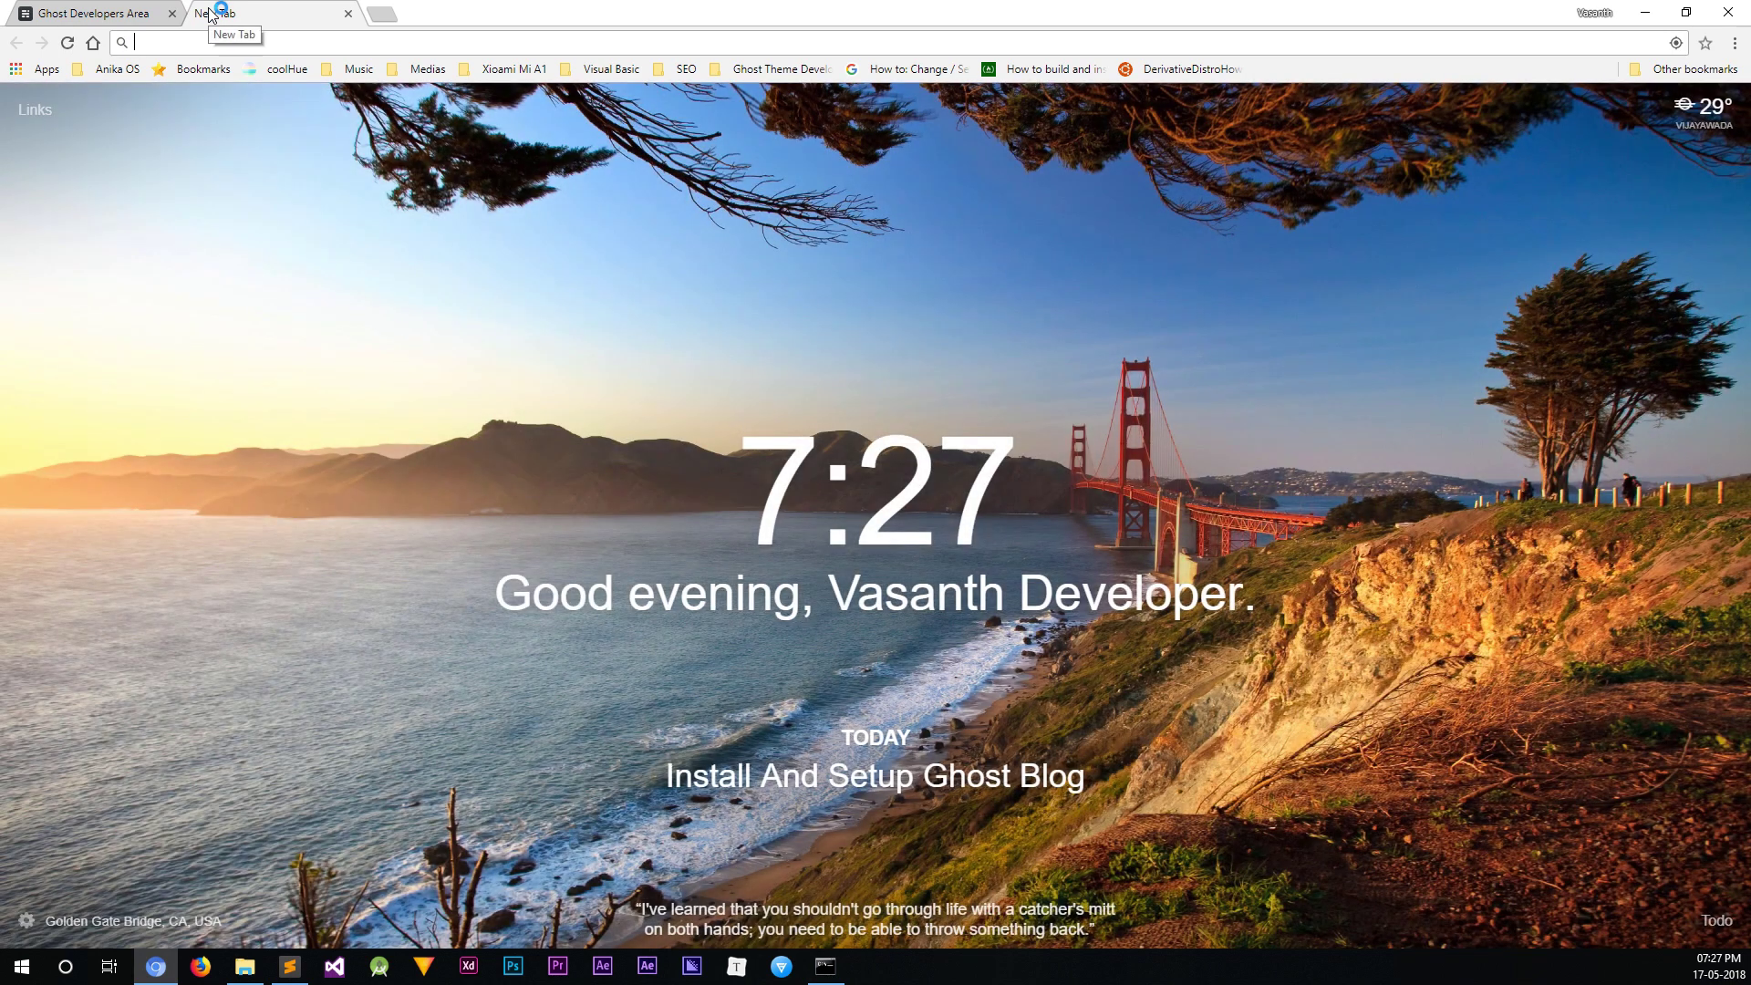
text(localhost:2368)
key(Return)
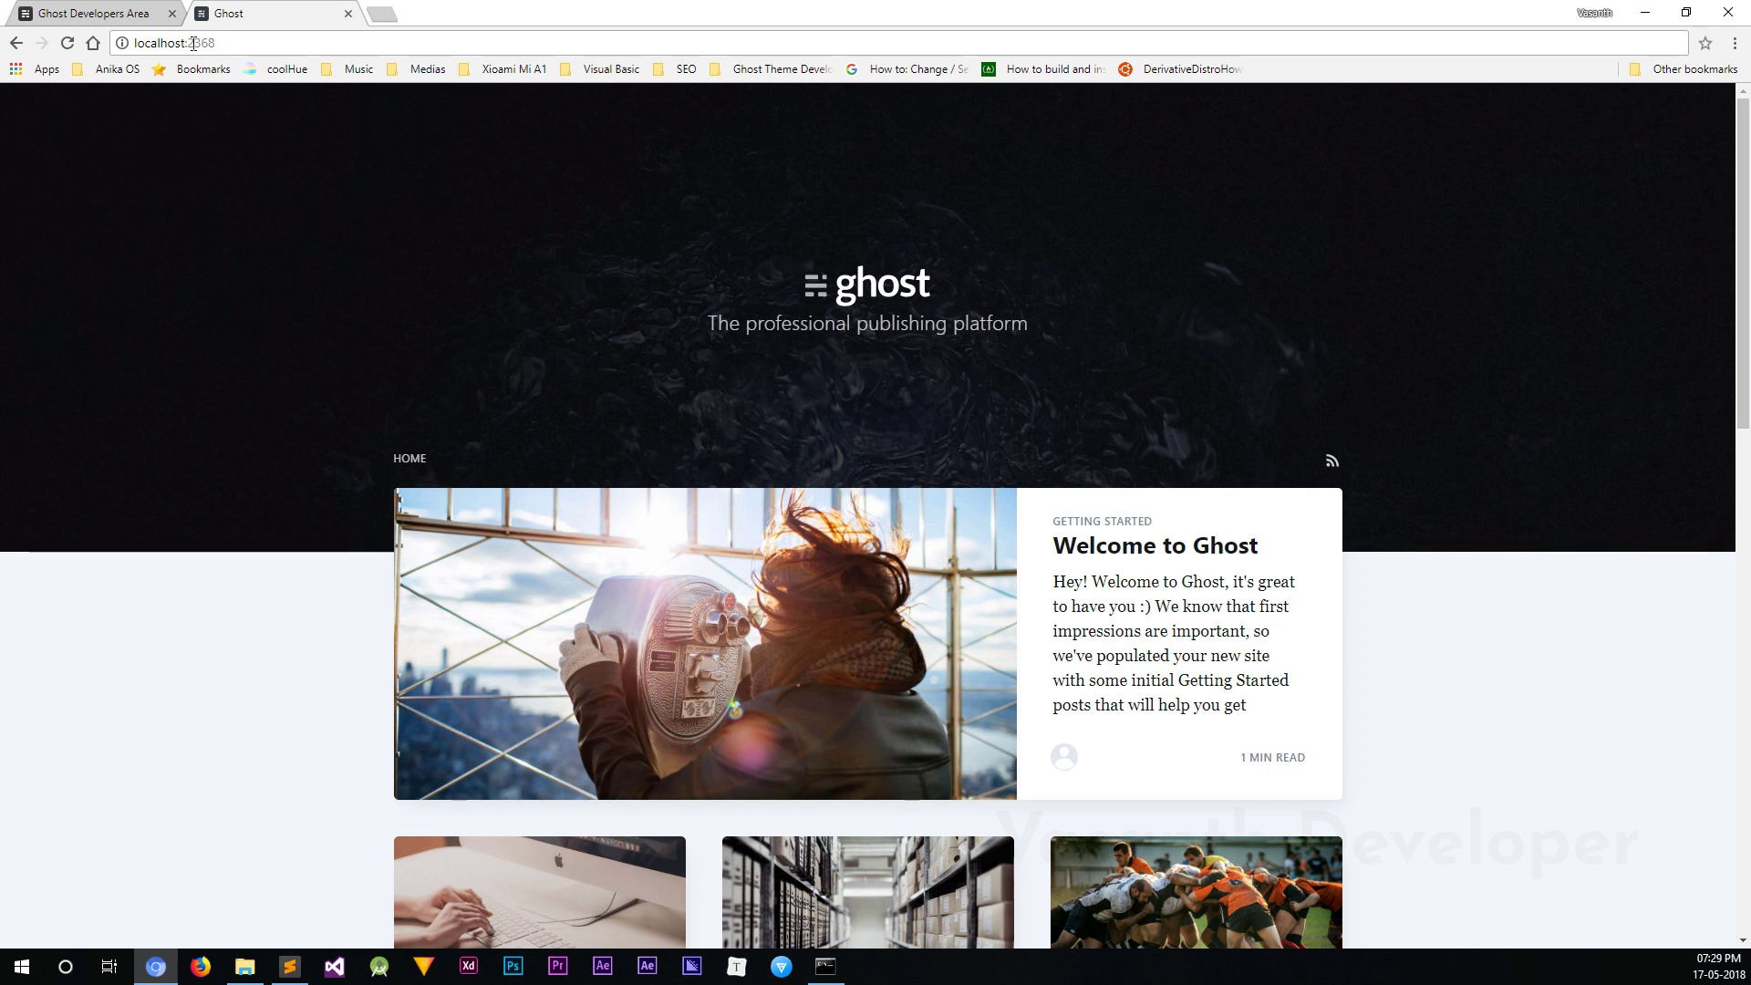
Go to localhost:2368/ghost to reach the admin setup welcome screen.
click(243, 39)
click(245, 38)
text(/ghost)
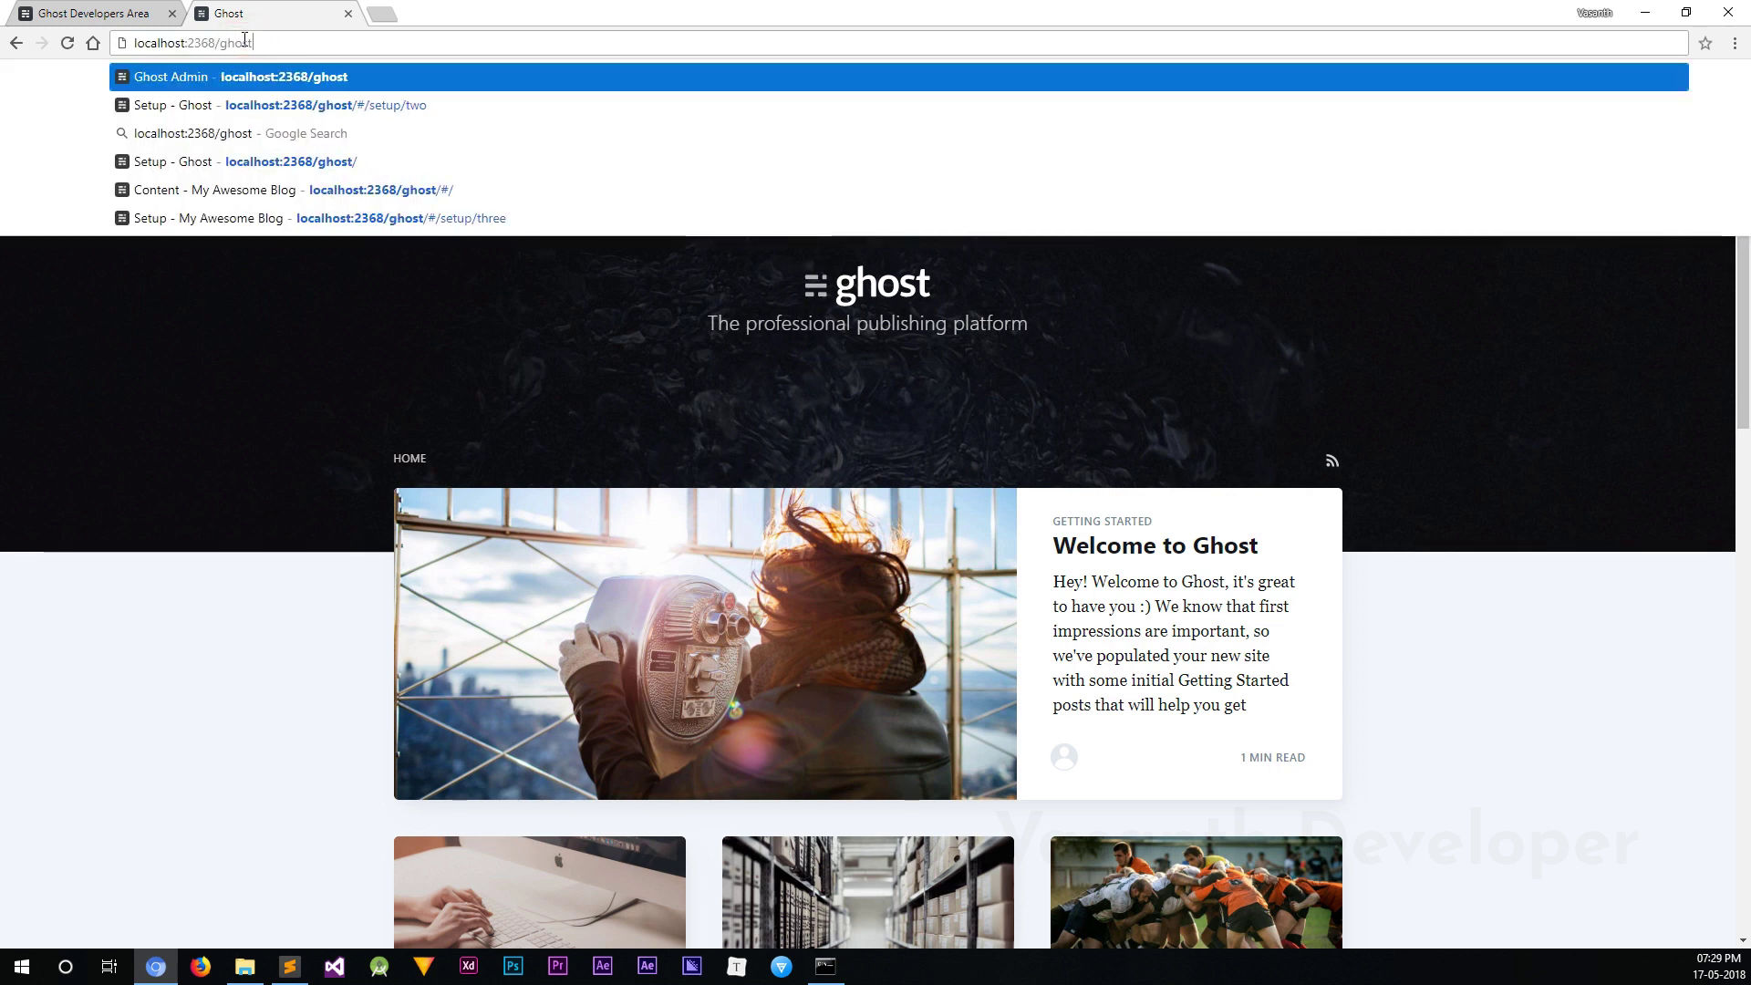
key(Return)
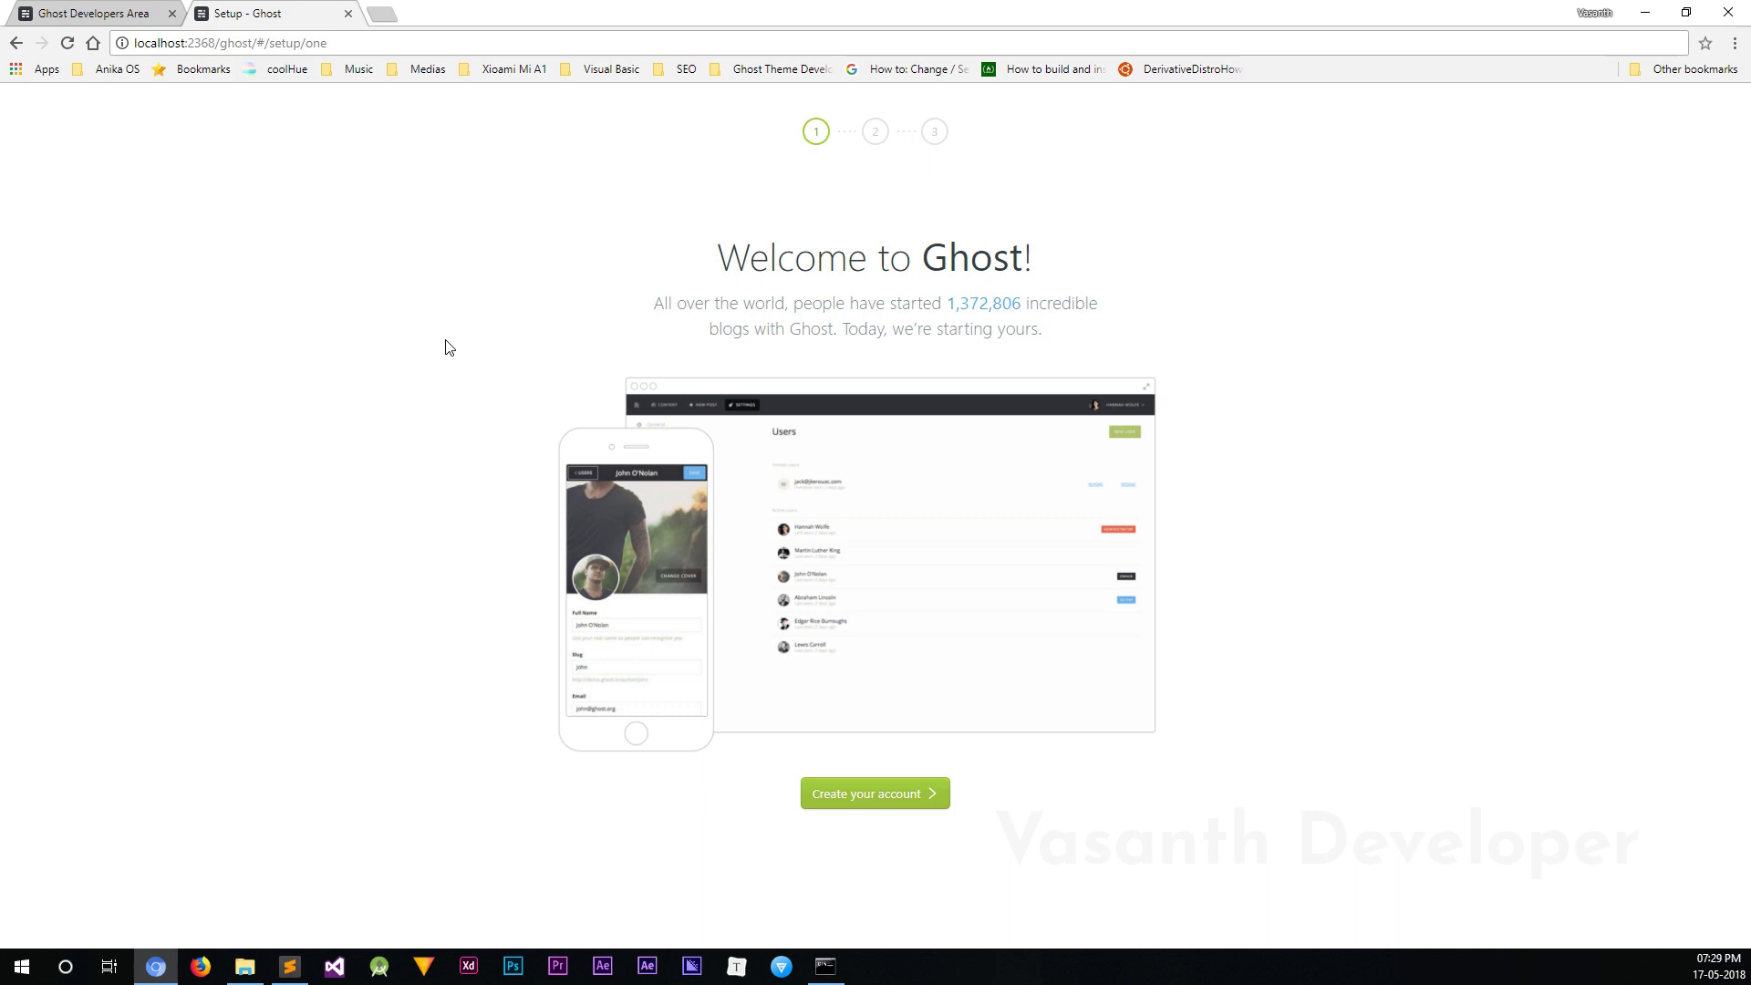
Create the admin account for 'My Awesome Blog', skip team invites, and open the dashboard.
click(836, 790)
text(My Awesome Blog)
key(Tab)
text(Vasanth)
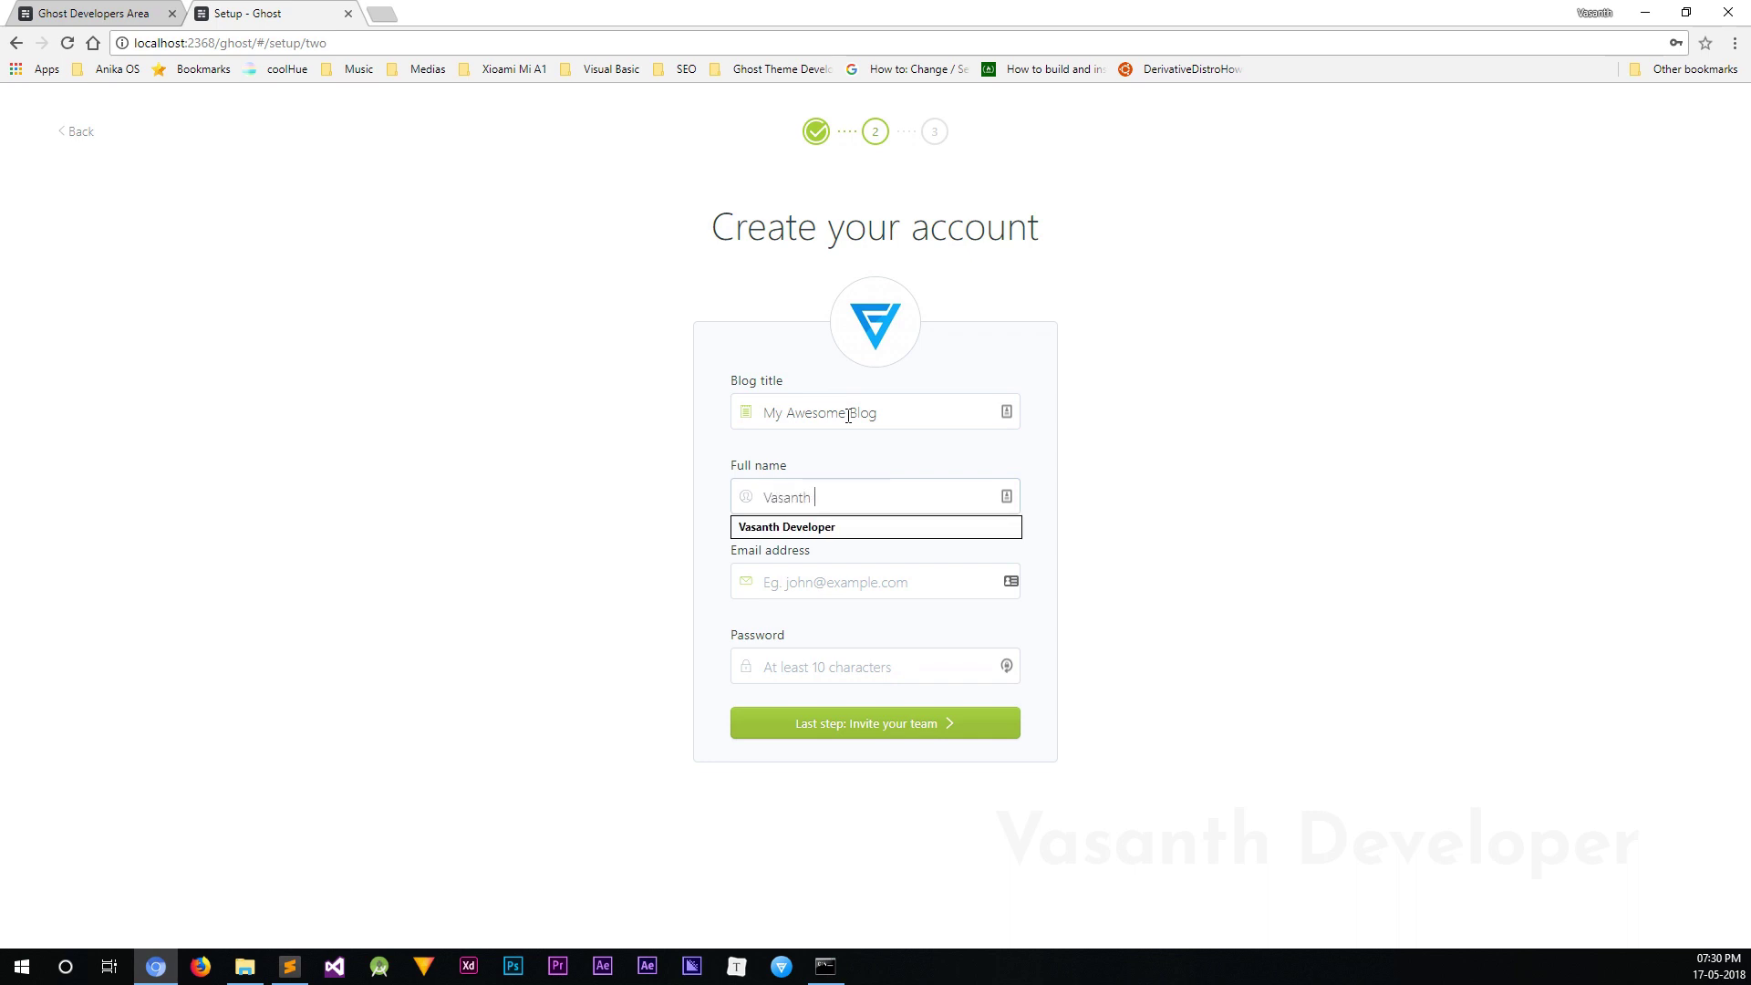
text( Developer)
key(Tab)
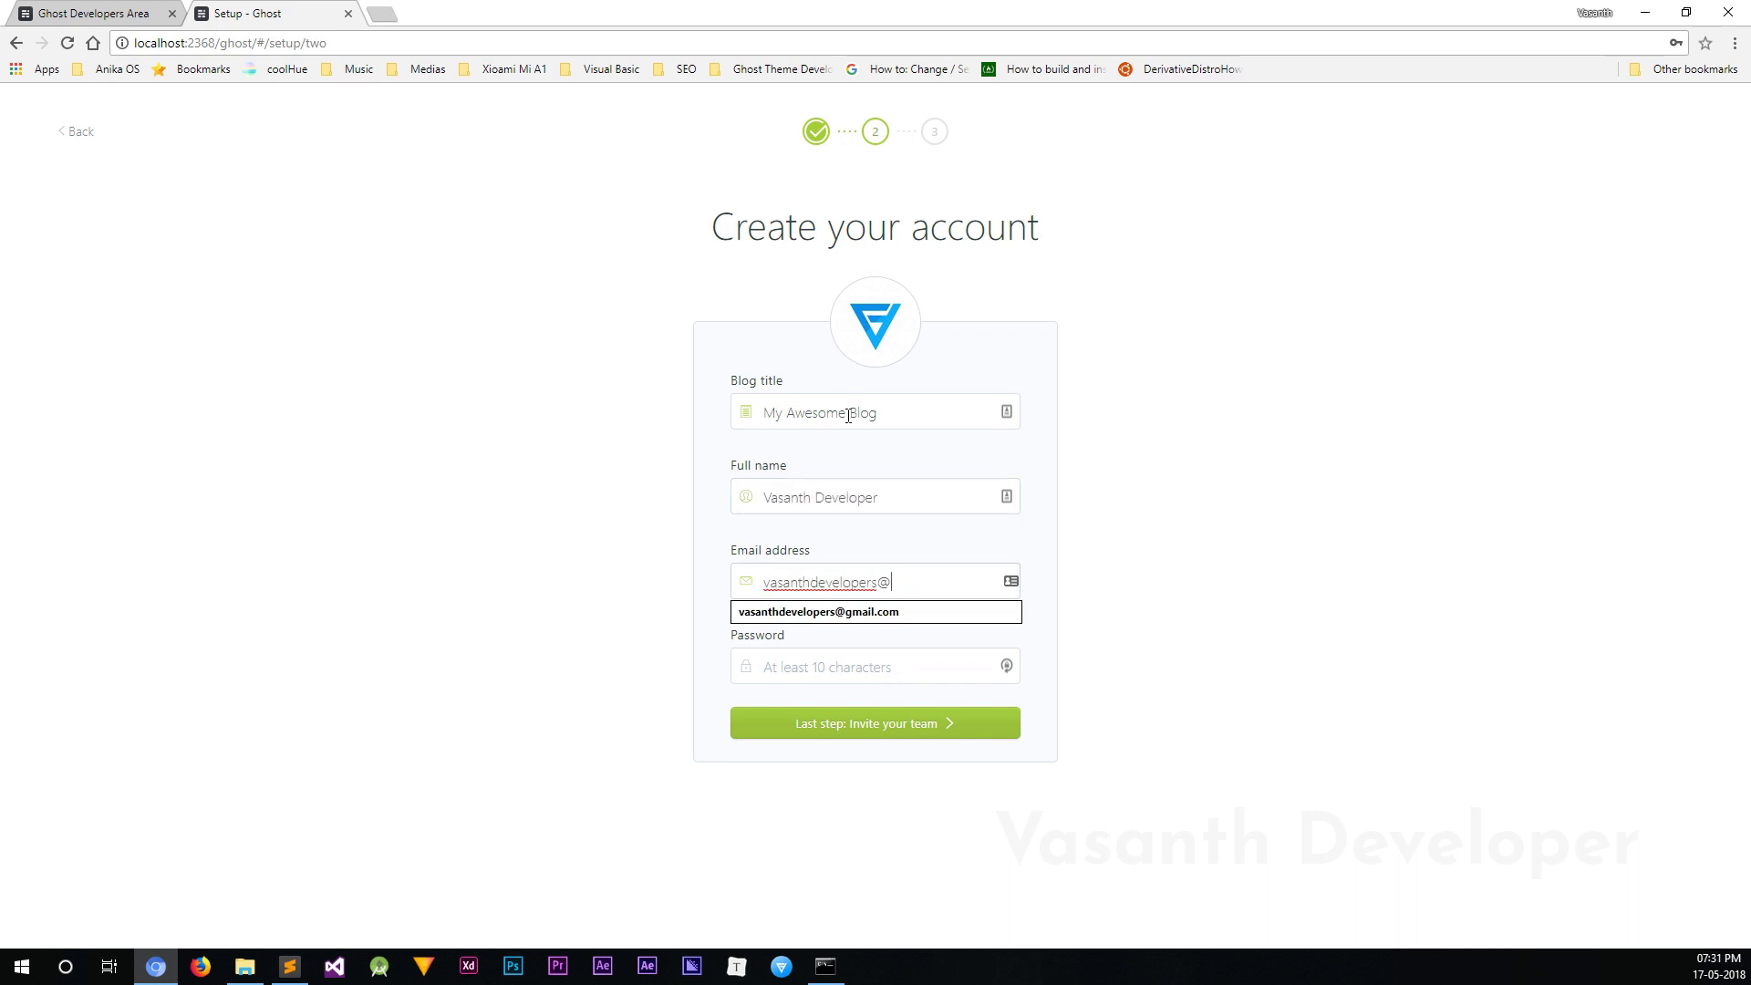
key(Tab)
text(••••••••••)
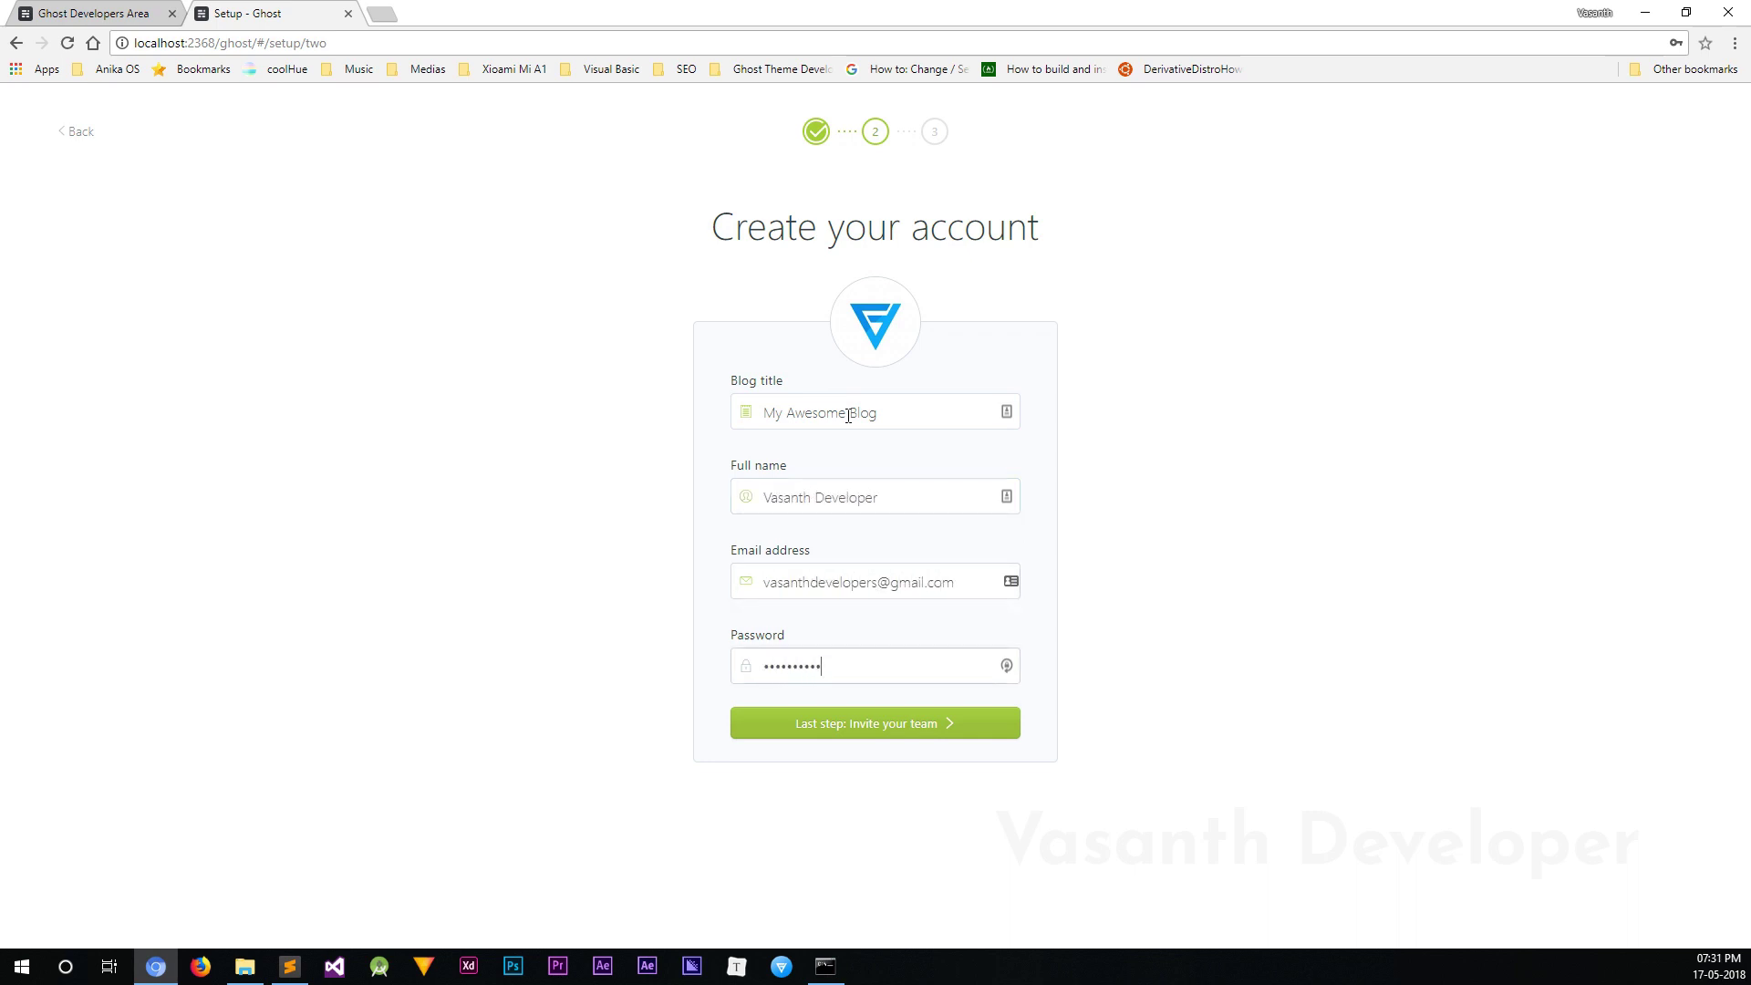
click(890, 730)
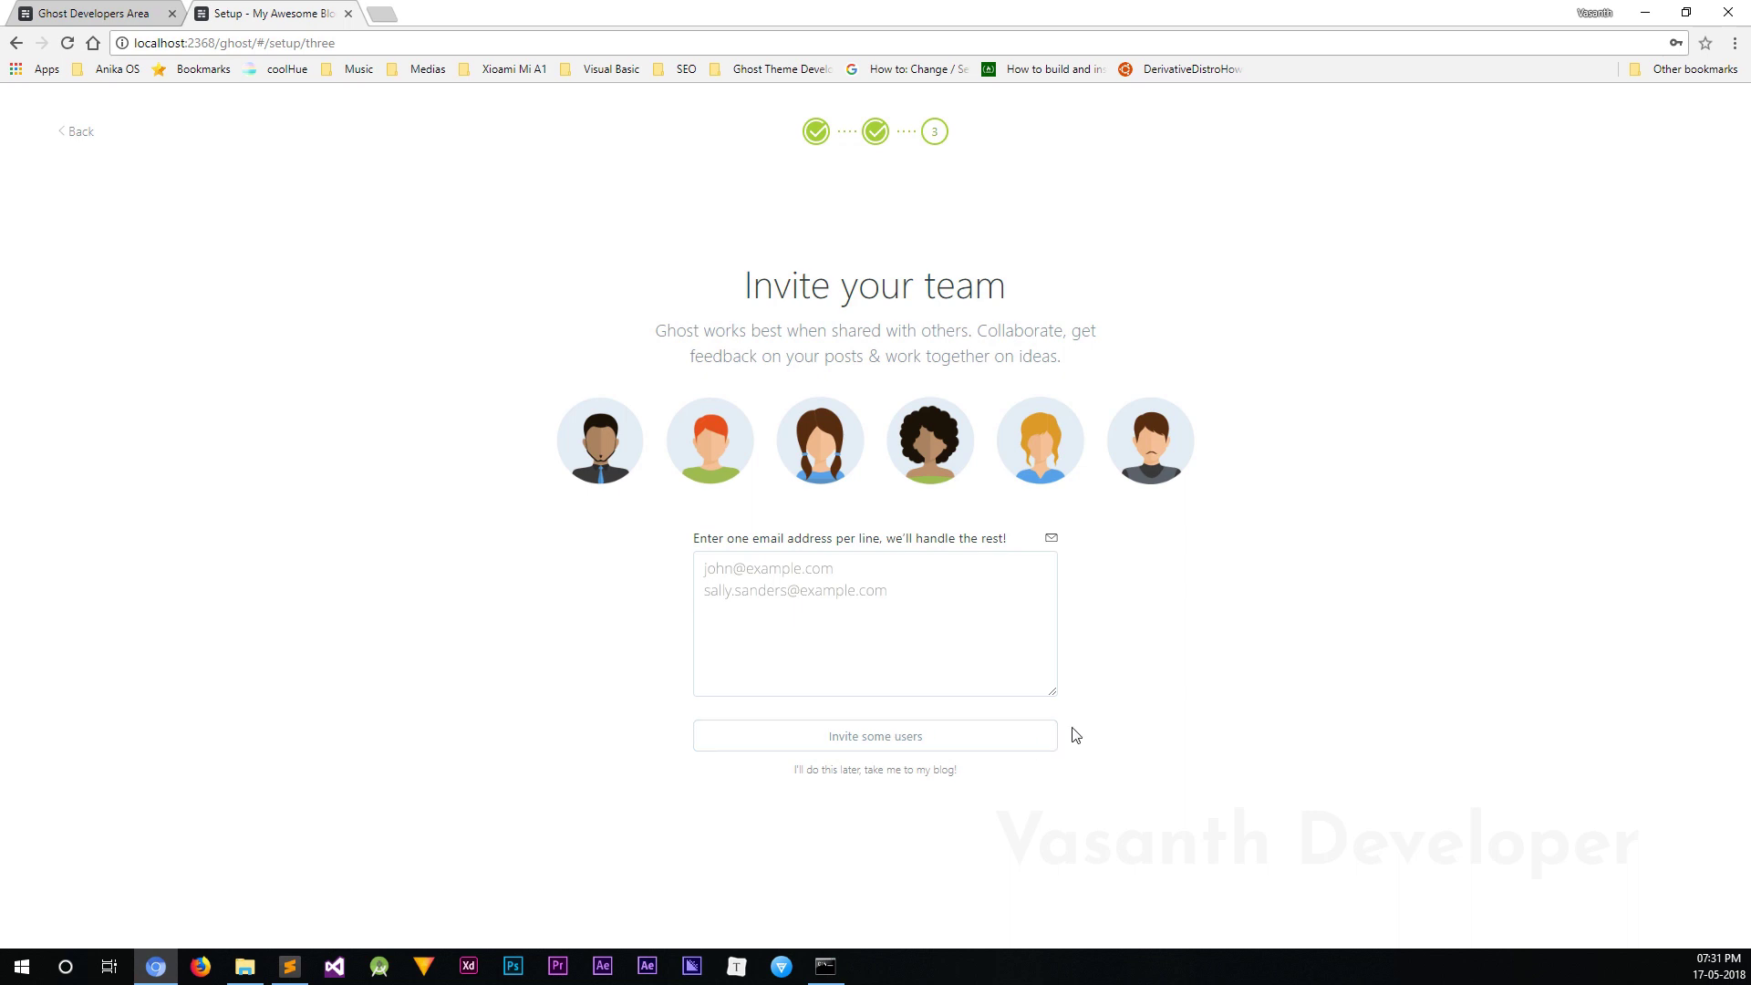
click(927, 775)
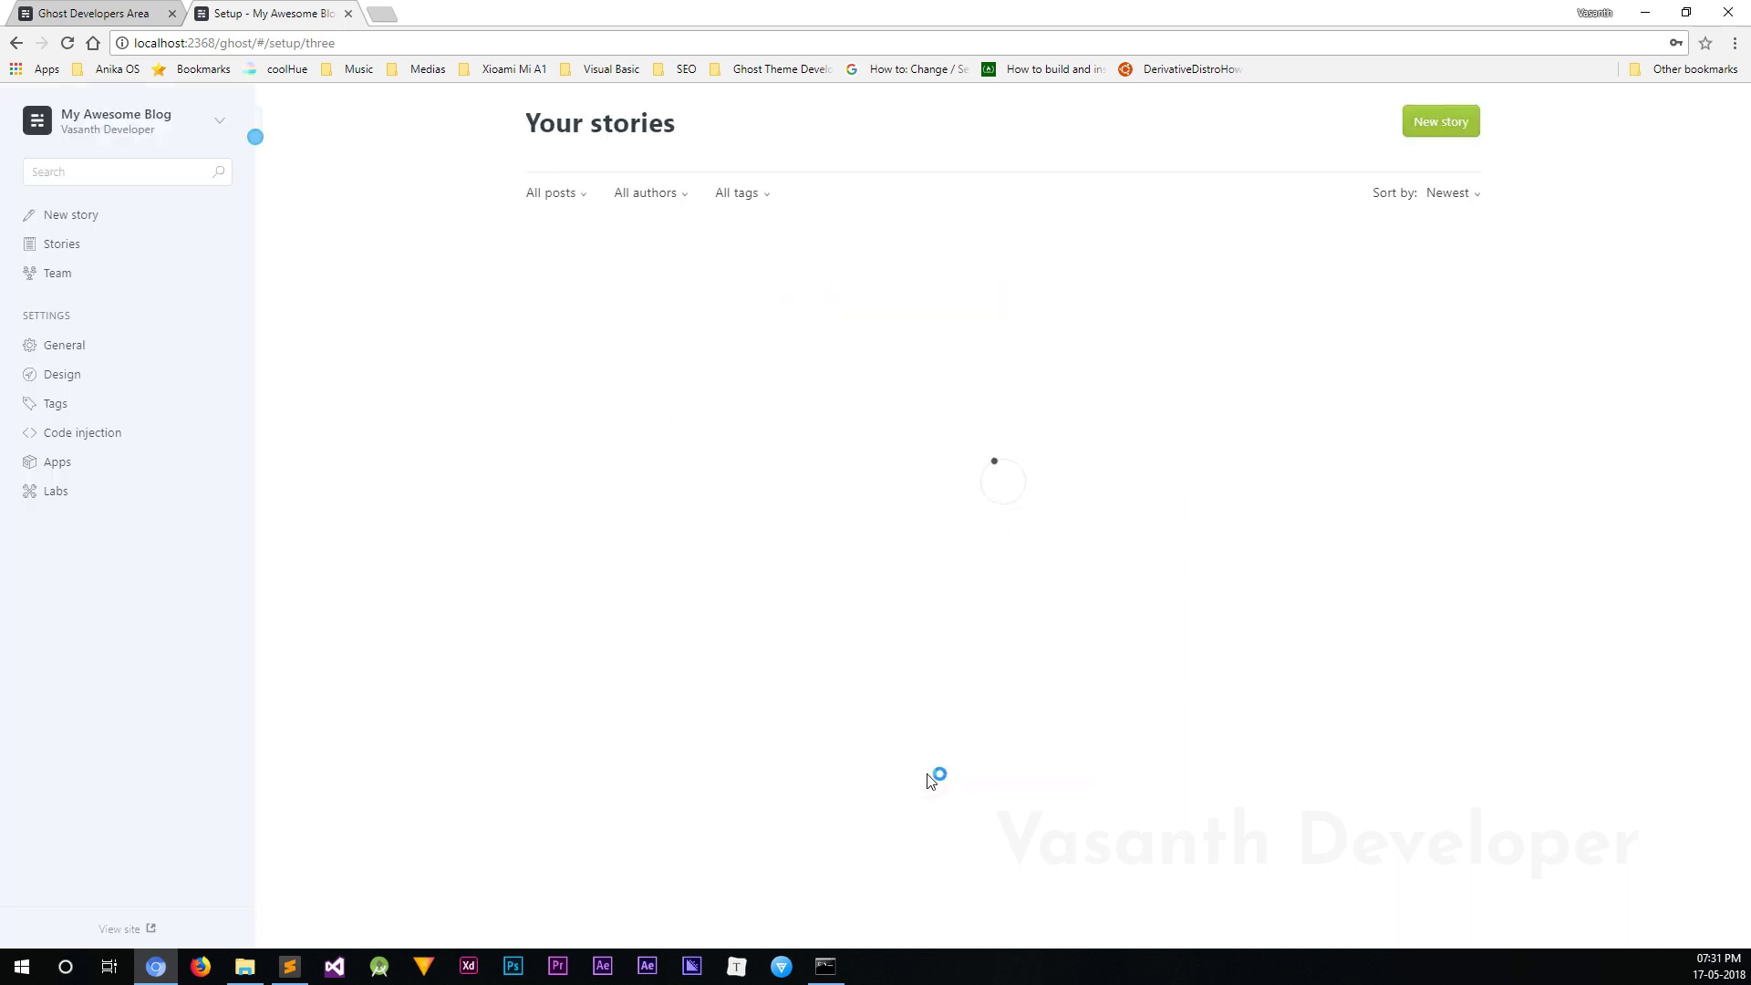